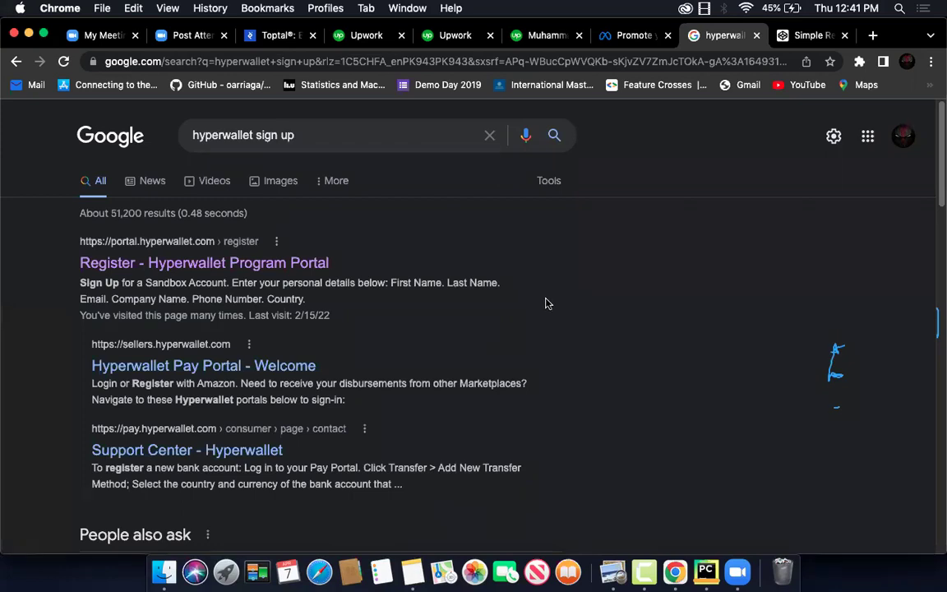
Open the Hyperwallet registration portal and log in with the saved account ID, Remember Me checked
left_click(202, 267)
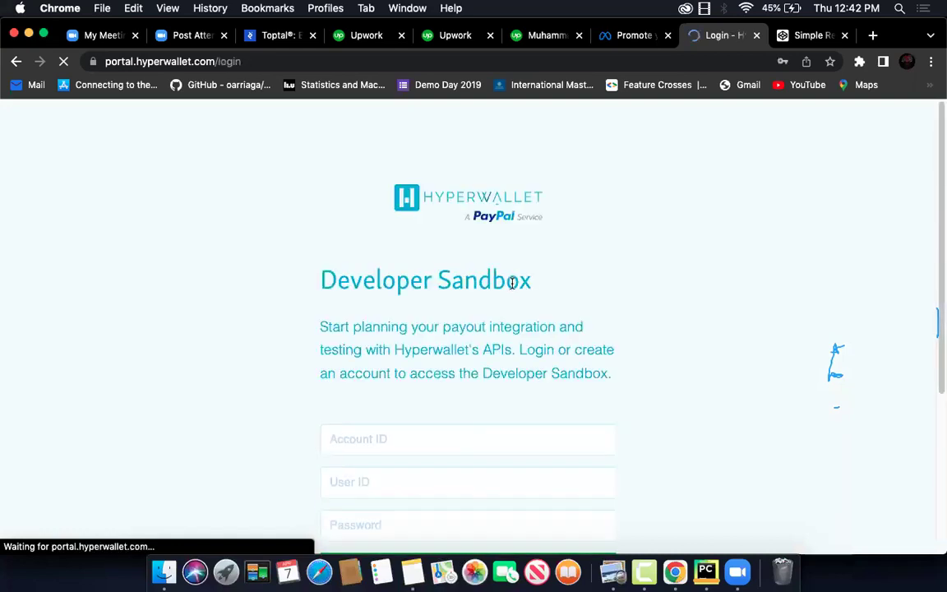
scroll(481, 419, "down", 4)
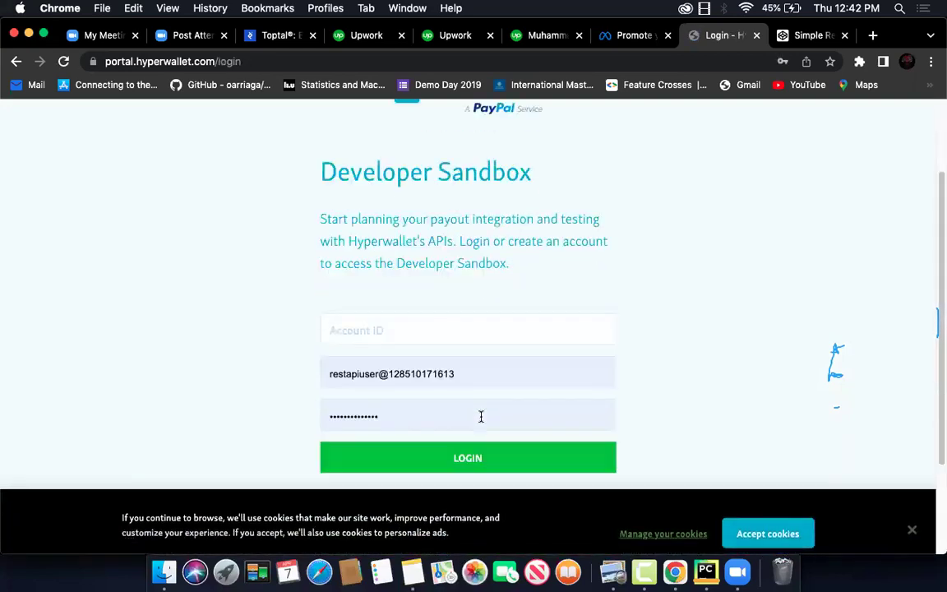
scroll(482, 417, "down", 2)
left_click(444, 195)
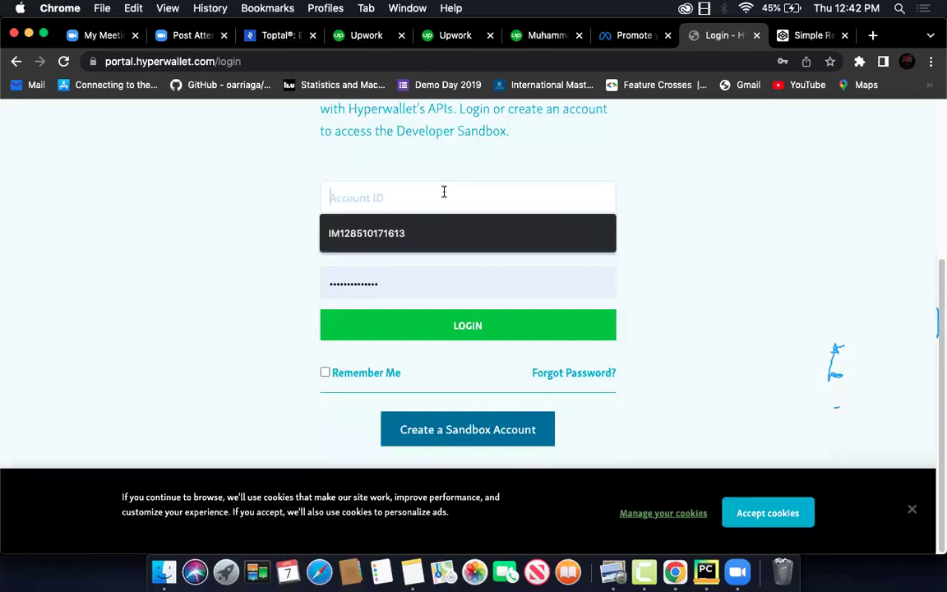
left_click(428, 234)
left_click(347, 374)
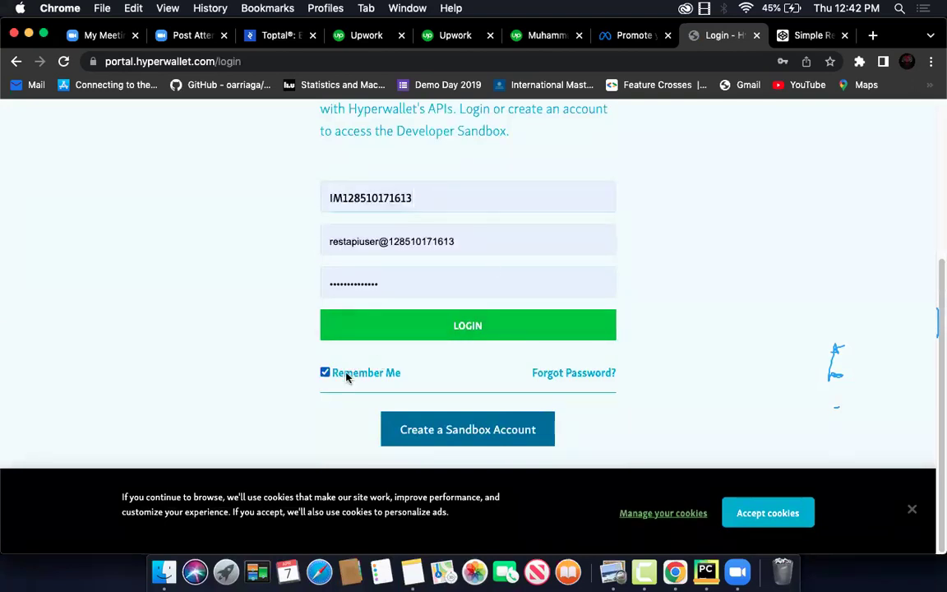
left_click(465, 327)
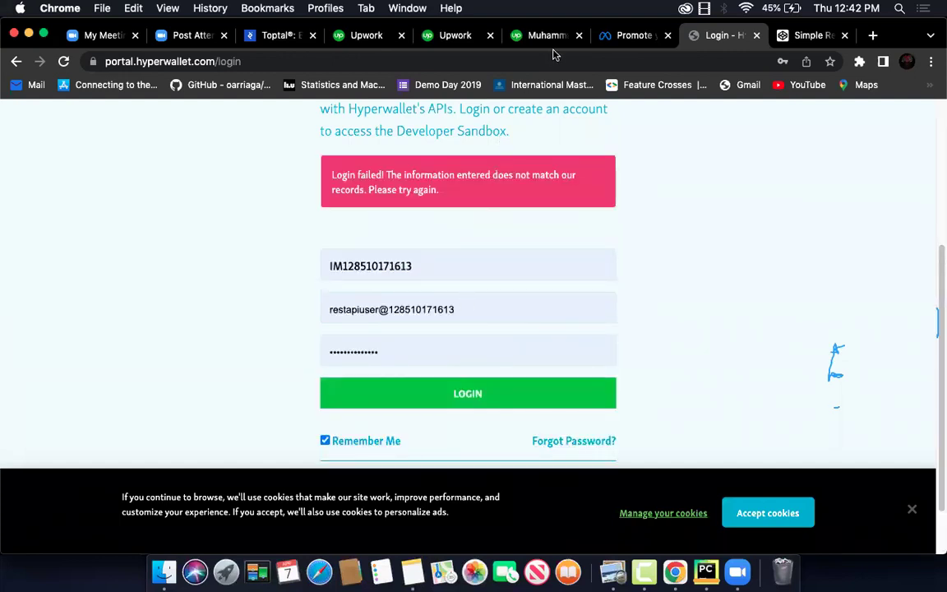
After the failed login, go to the Create a Sandbox Account sign-up page
scroll(493, 304, "down", 1)
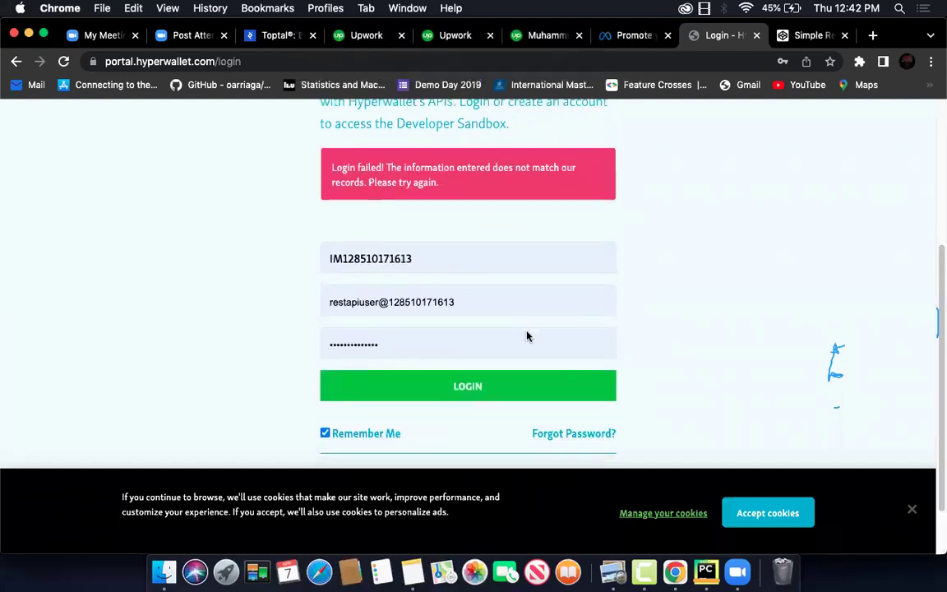
scroll(527, 336, "down", 3)
scroll(493, 411, "up", 1)
scroll(551, 433, "up", 3)
scroll(552, 433, "up", 3)
scroll(551, 433, "down", 4)
scroll(551, 434, "up", 4)
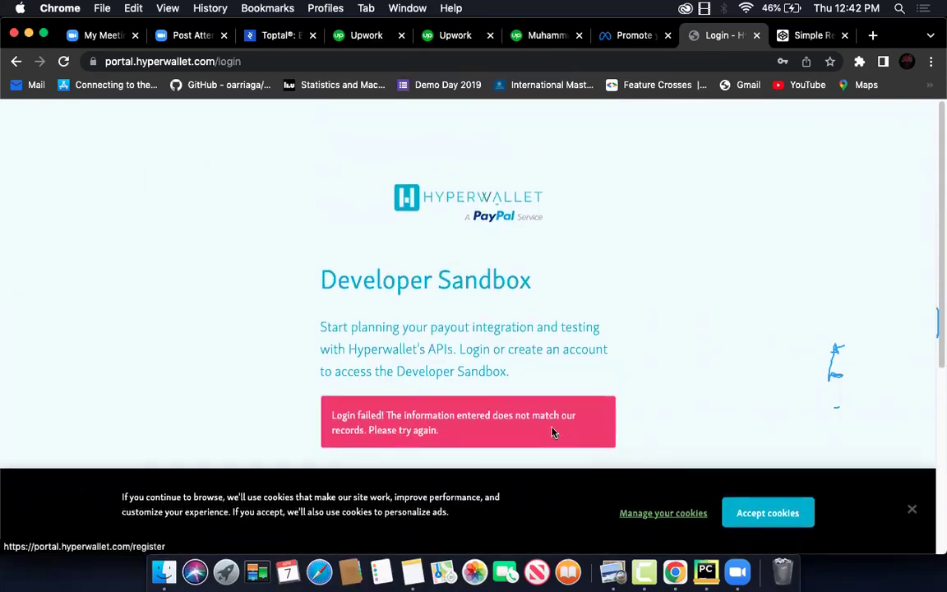
scroll(510, 353, "down", 5)
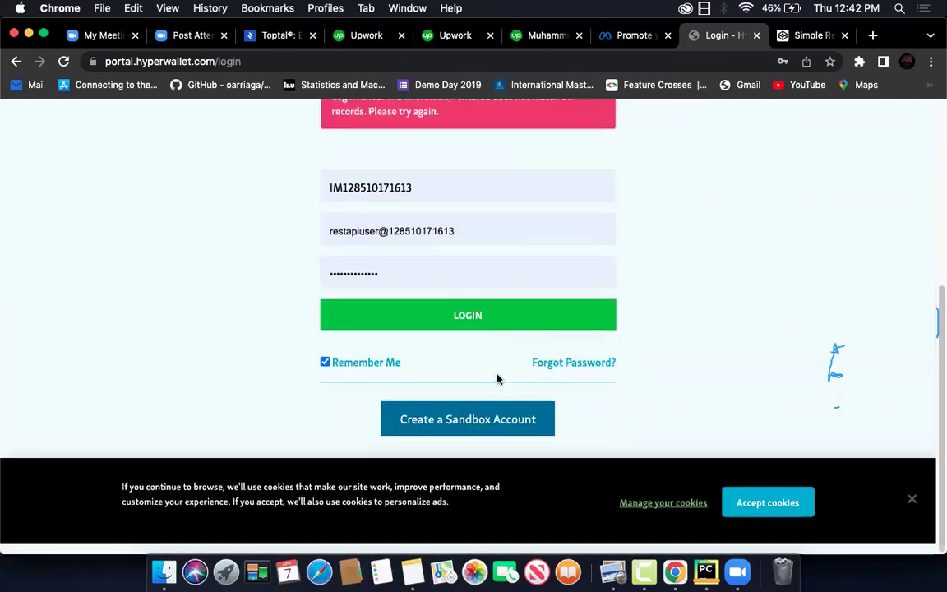
left_click(484, 427)
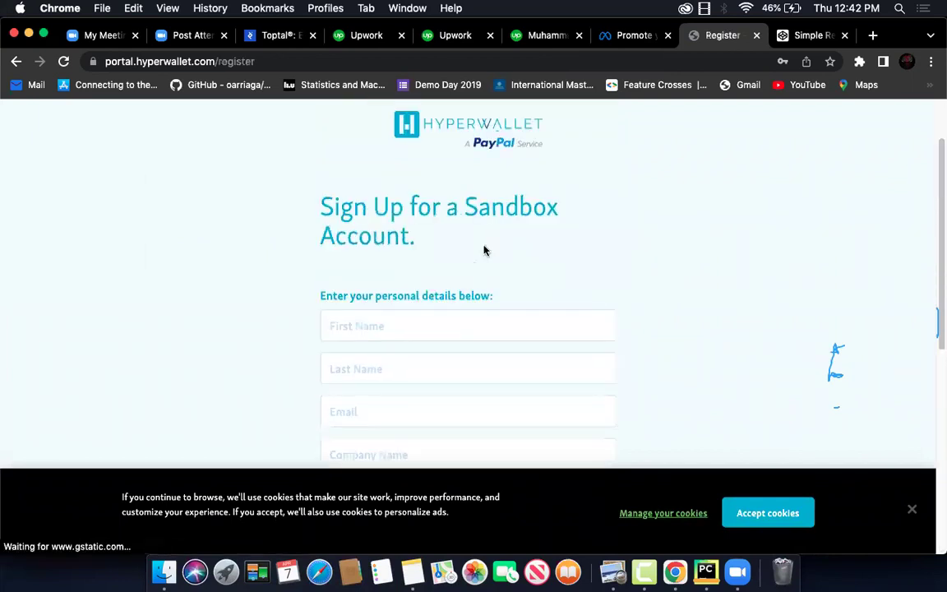
Autofill the sign-up form's personal details from the saved browser entry
scroll(484, 250, "down", 2)
left_click(427, 243)
left_click(435, 275)
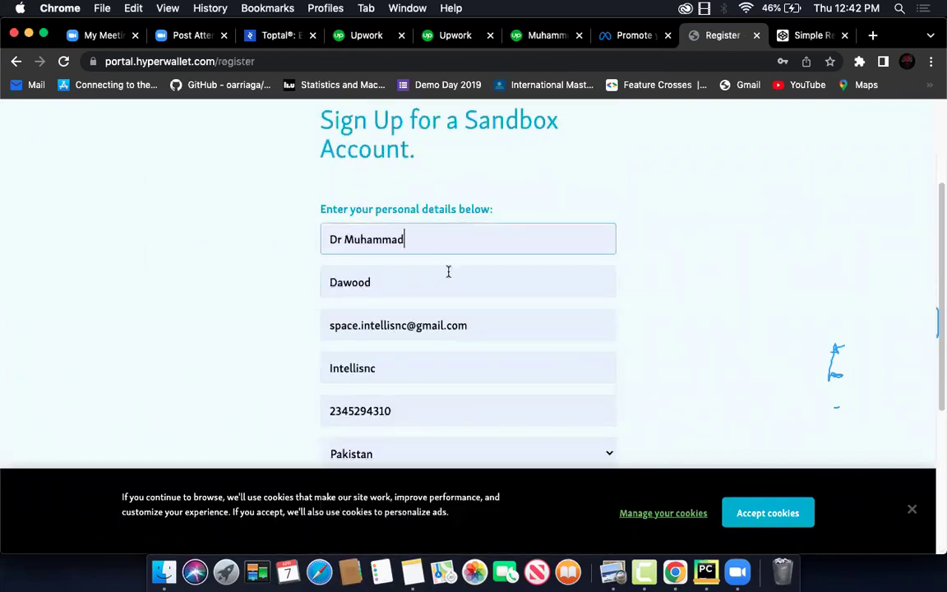
scroll(445, 297, "down", 5)
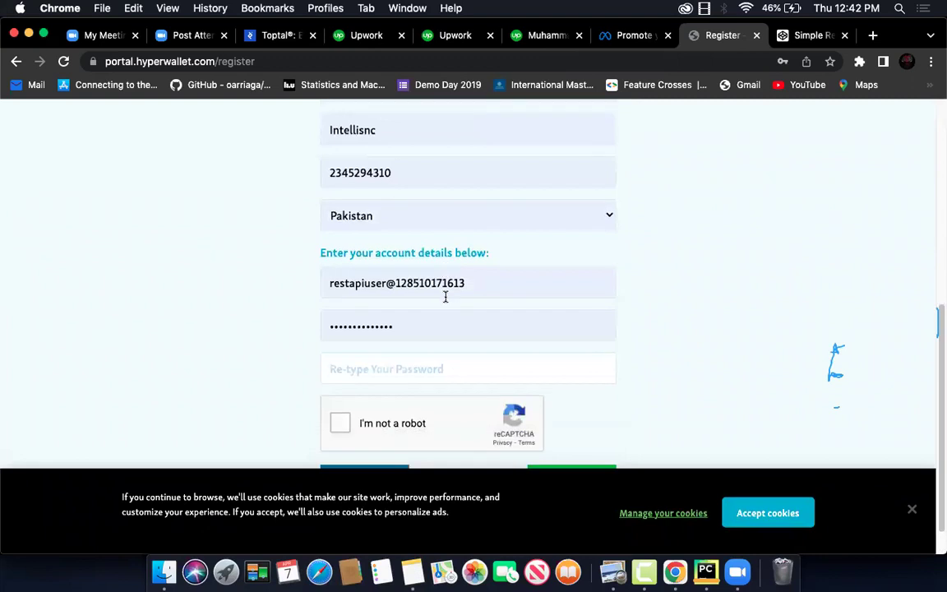
scroll(444, 297, "down", 1)
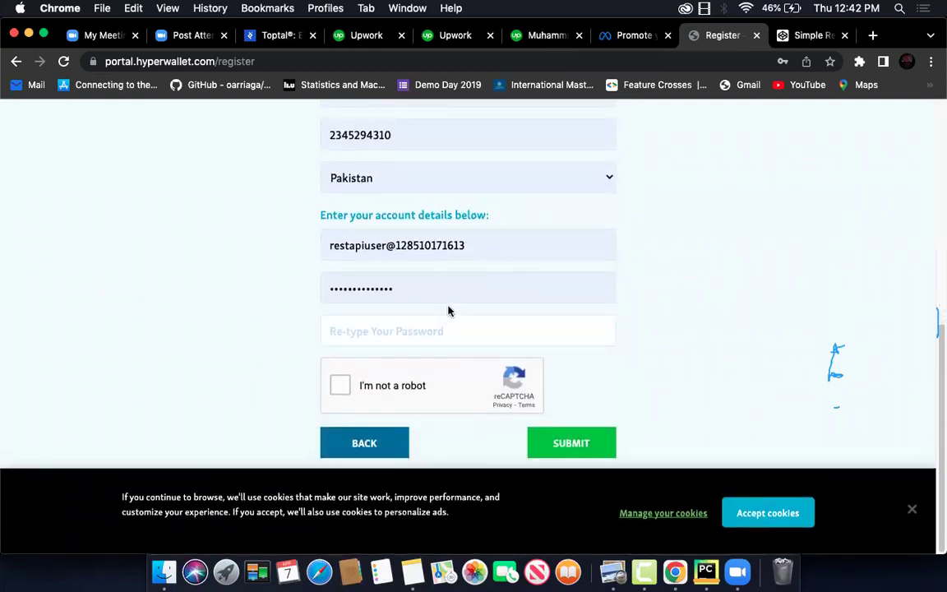
Replace the prefilled user ID with a new username
left_click(424, 332)
left_click(634, 349)
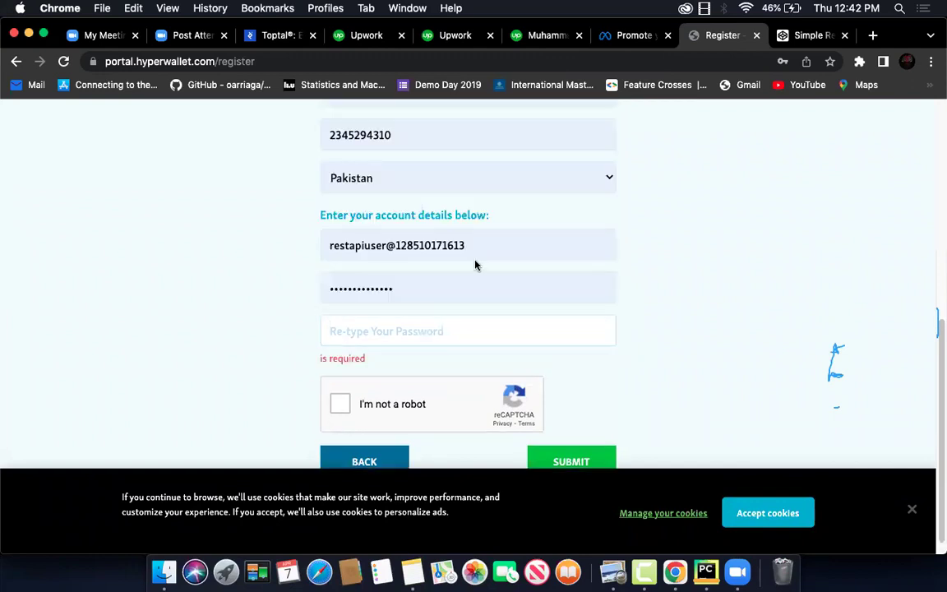
double_click(482, 245)
key("BackSpace")
key("BackSpace")
key("BackSpace")
key("BackSpace")
key("BackSpace")
key("BackSpace")
key("BackSpace")
key("BackSpace")
key("BackSpace")
key("BackSpace")
key("BackSpace")
key("BackSpace")
key("BackSpace")
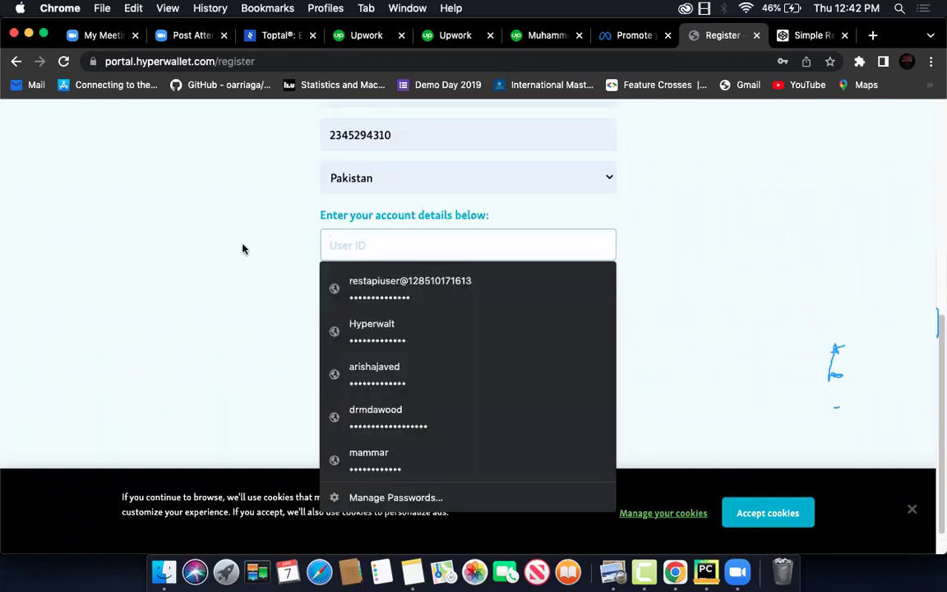
left_click(243, 248)
left_click(418, 293)
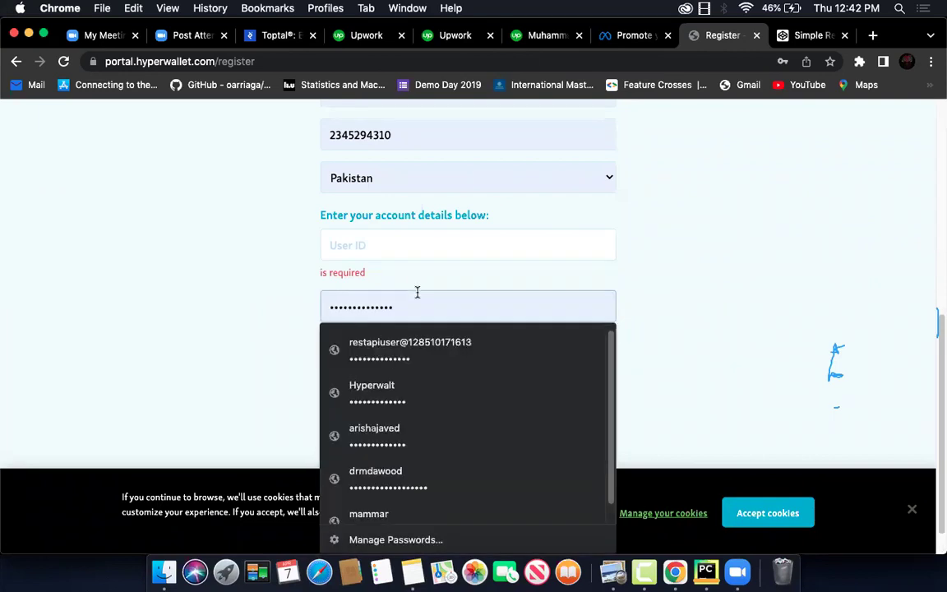
left_click(447, 247)
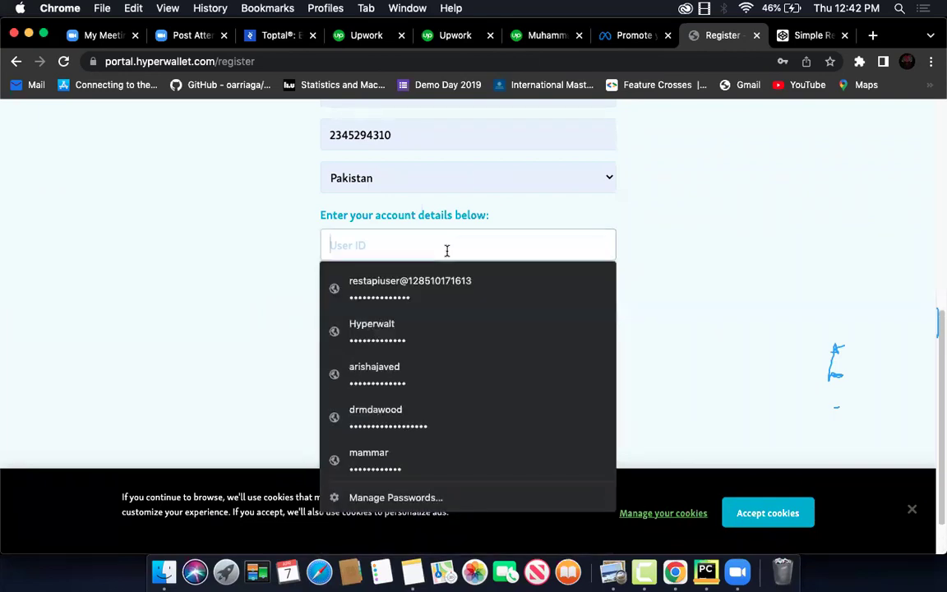
type("drm")
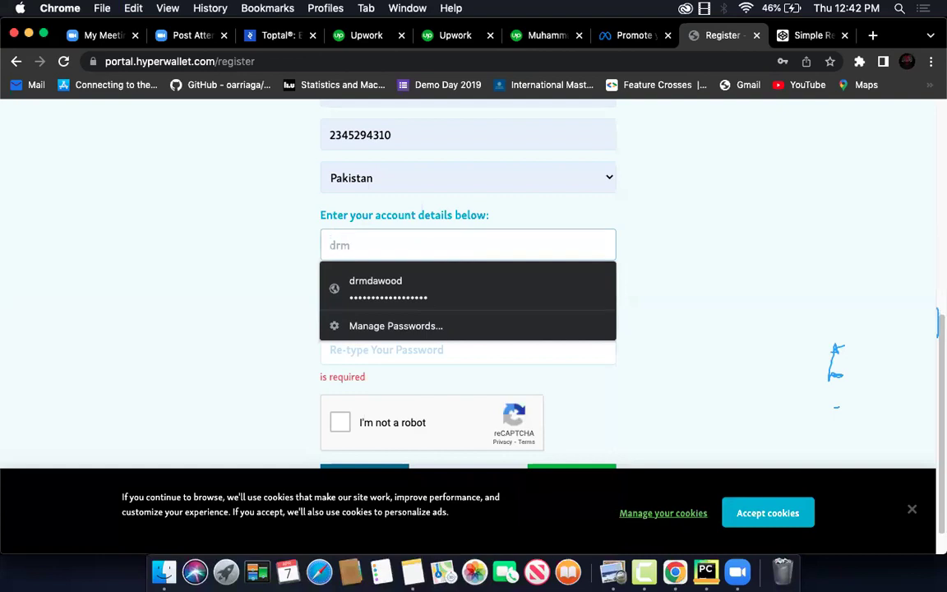
type("dtalks")
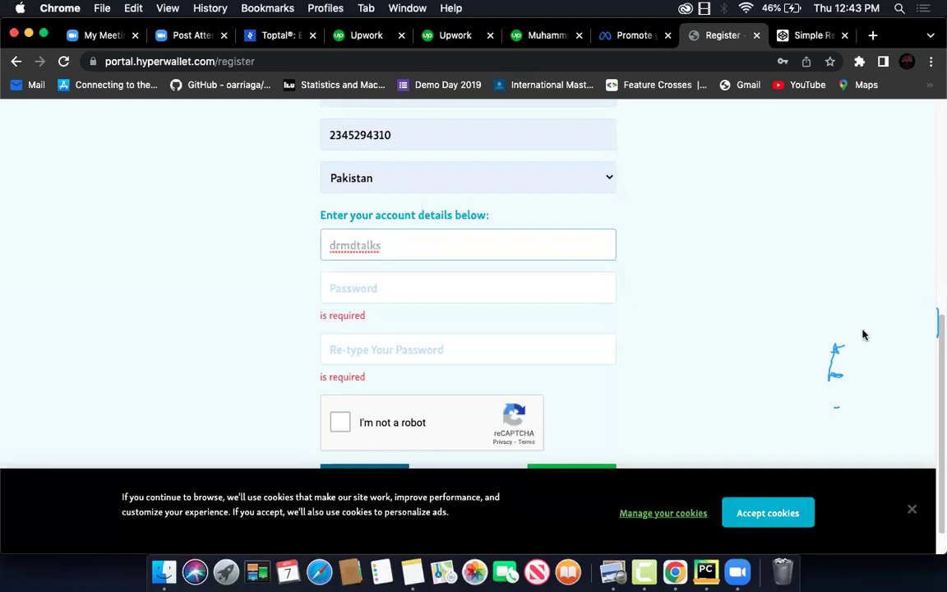
Enter the new password and its confirmation, then pass the 'I'm not a robot' check
left_click(392, 286)
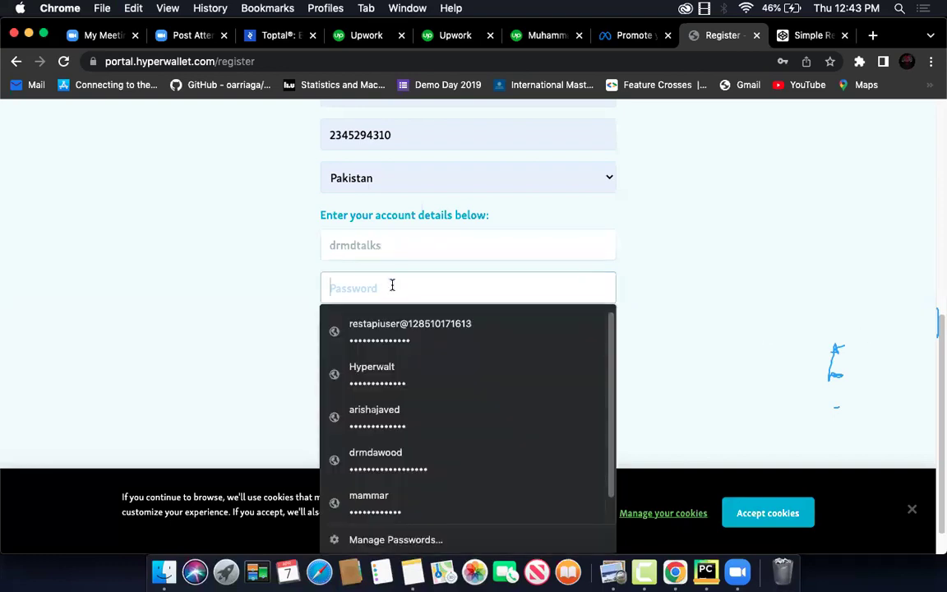
key("Tab")
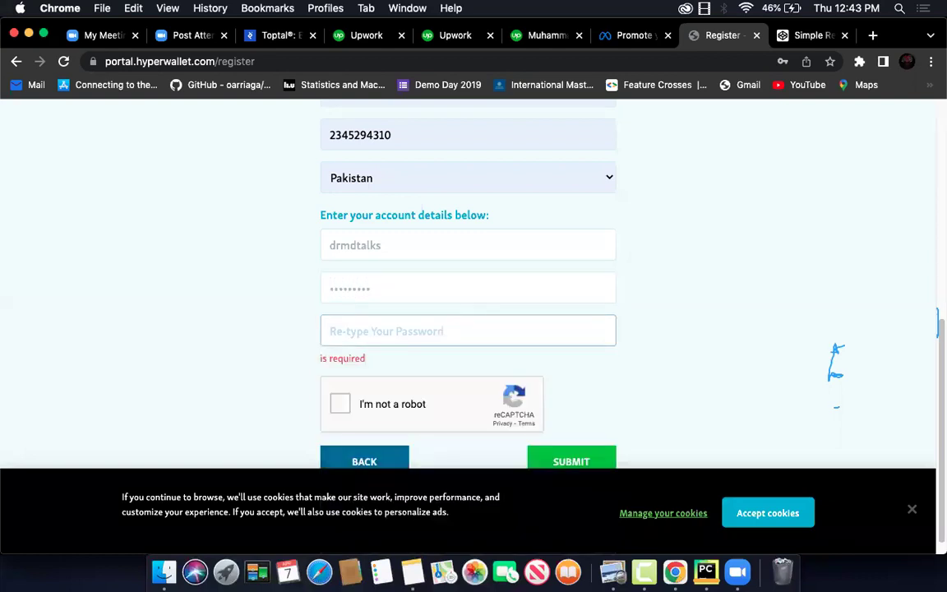
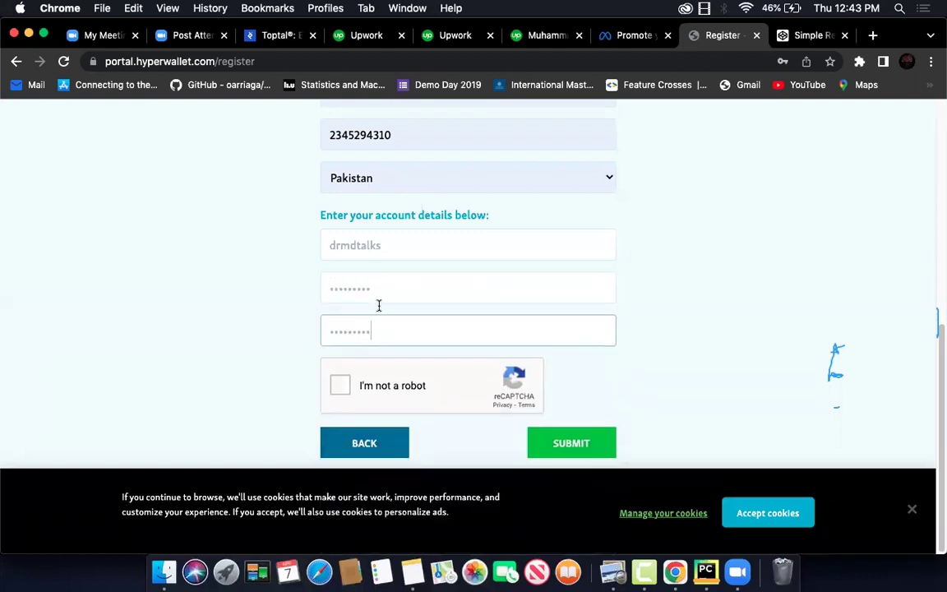
left_click(339, 392)
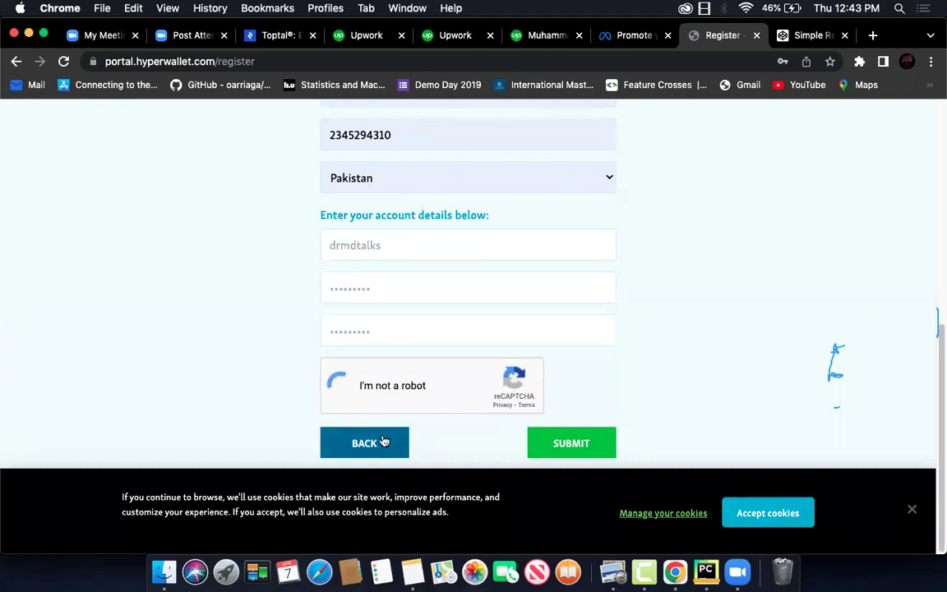
Submit the sign-up form, review the result, and accept the site's cookies
left_click(568, 448)
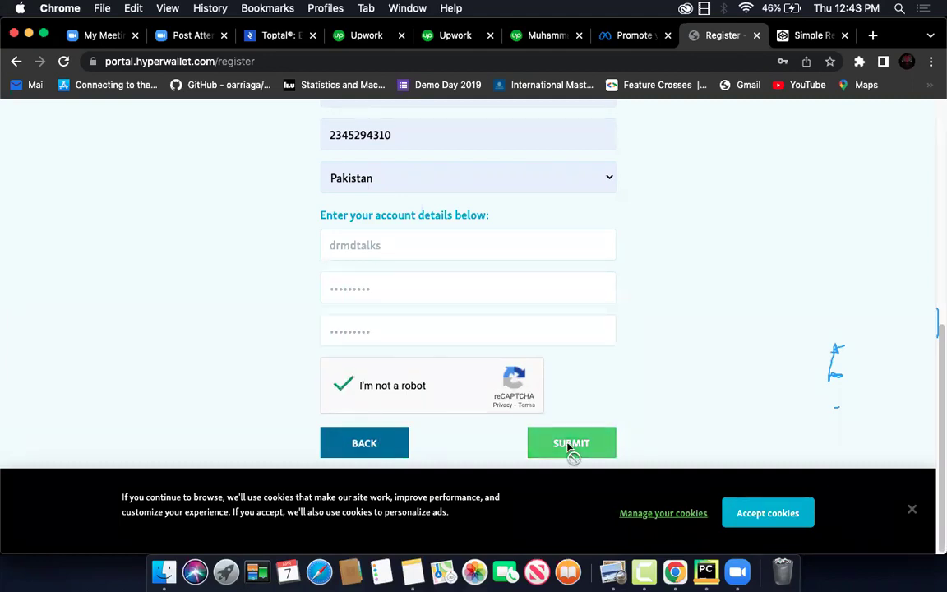
scroll(625, 345, "up", 10)
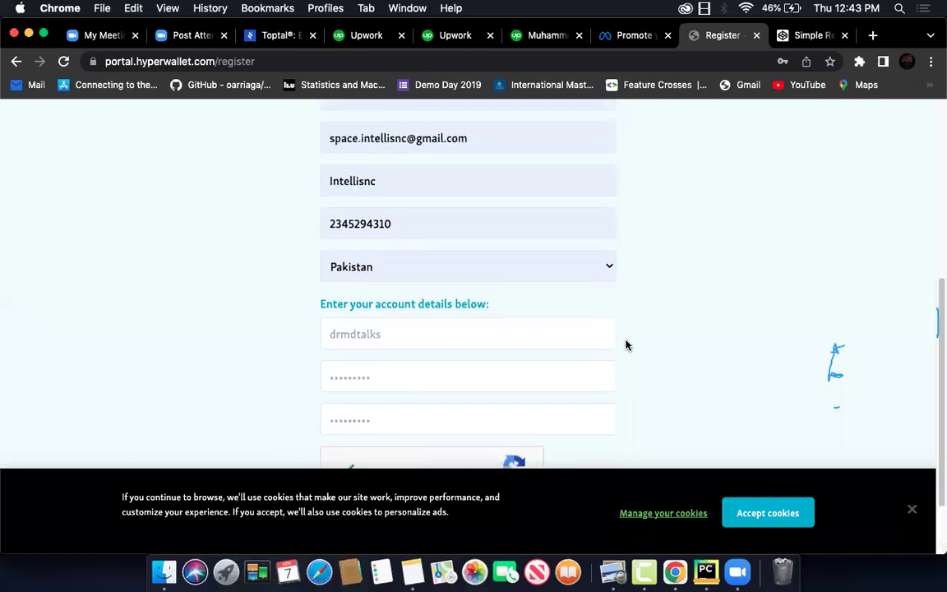
scroll(625, 345, "down", 10)
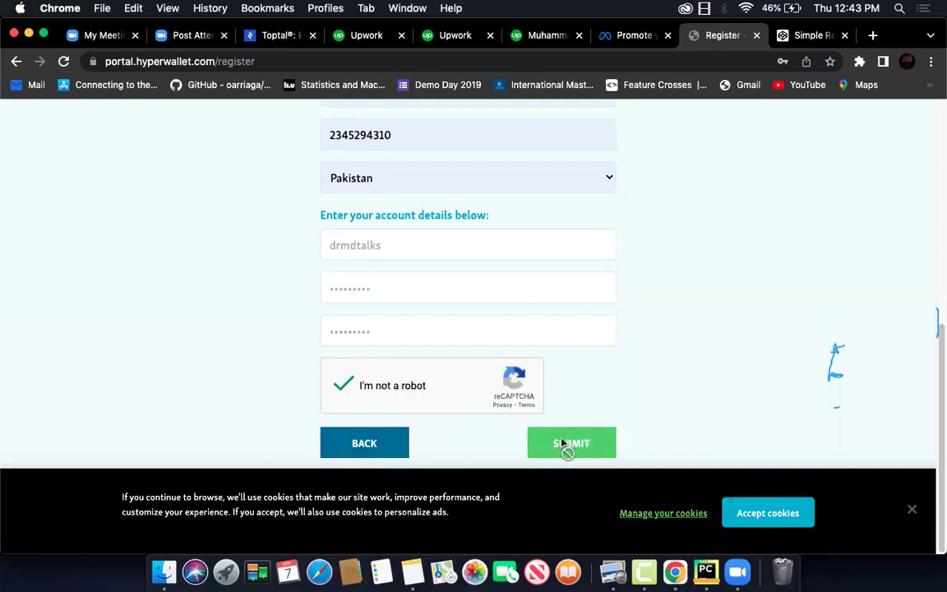
scroll(608, 370, "up", 6)
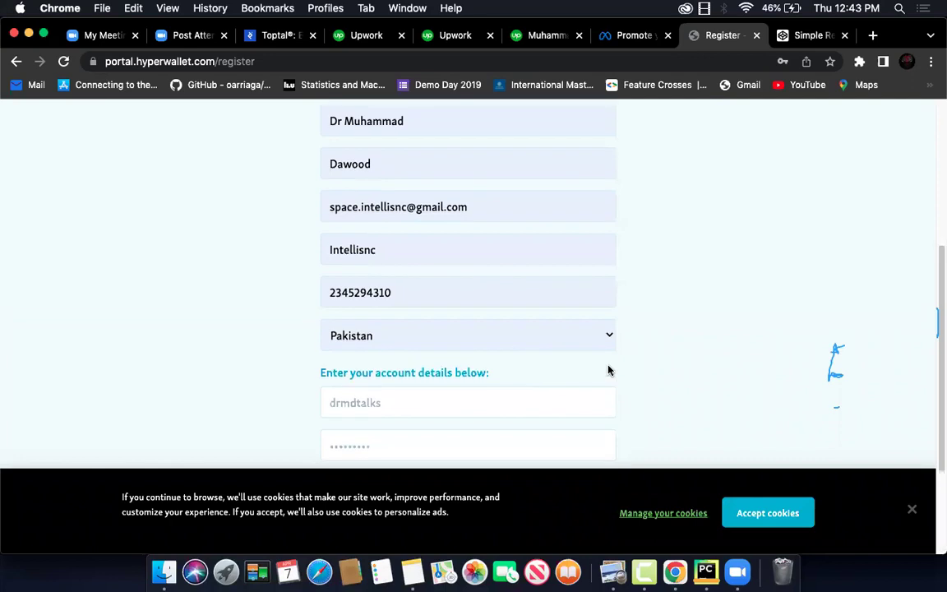
scroll(609, 370, "up", 5)
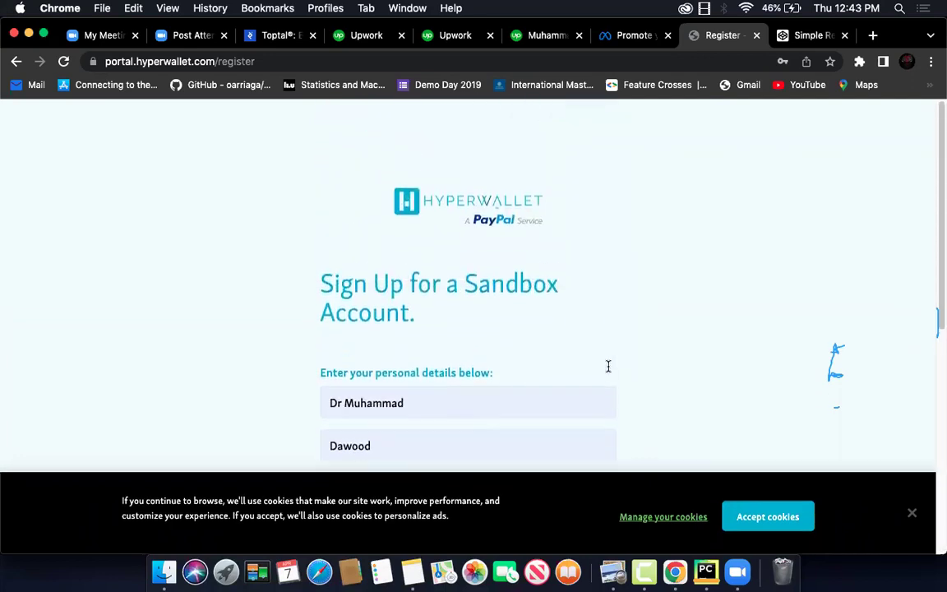
scroll(608, 370, "down", 10)
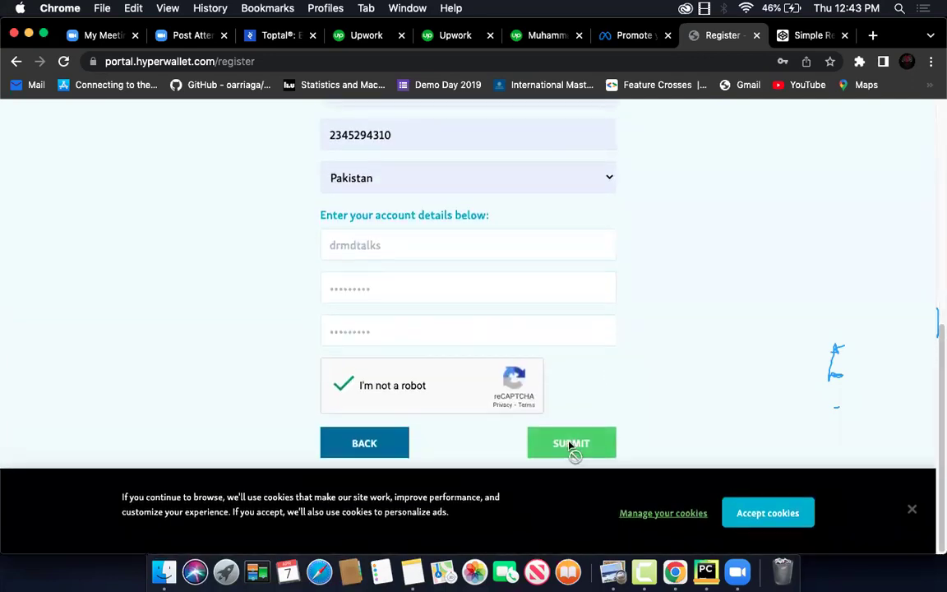
left_click(781, 511)
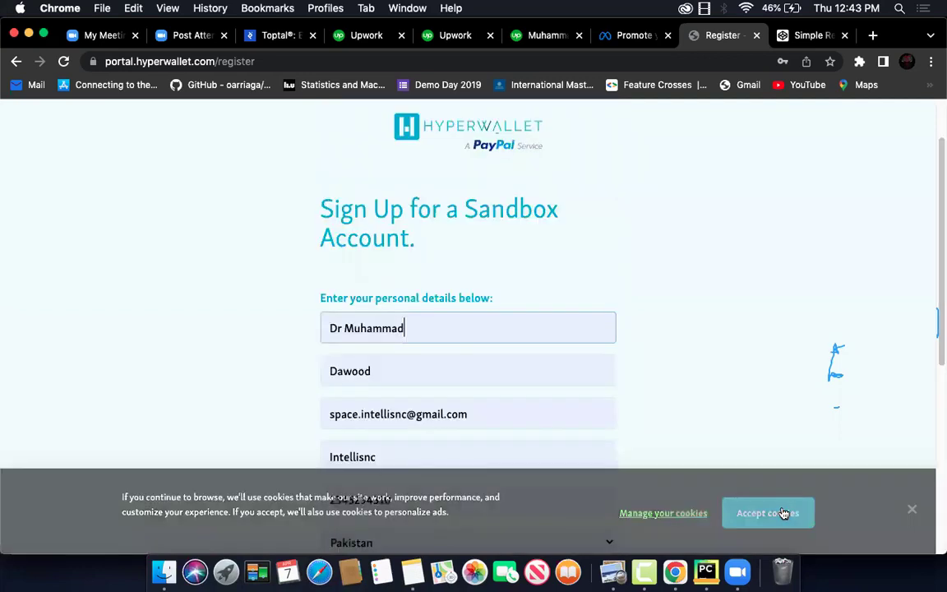
scroll(588, 459, "down", 10)
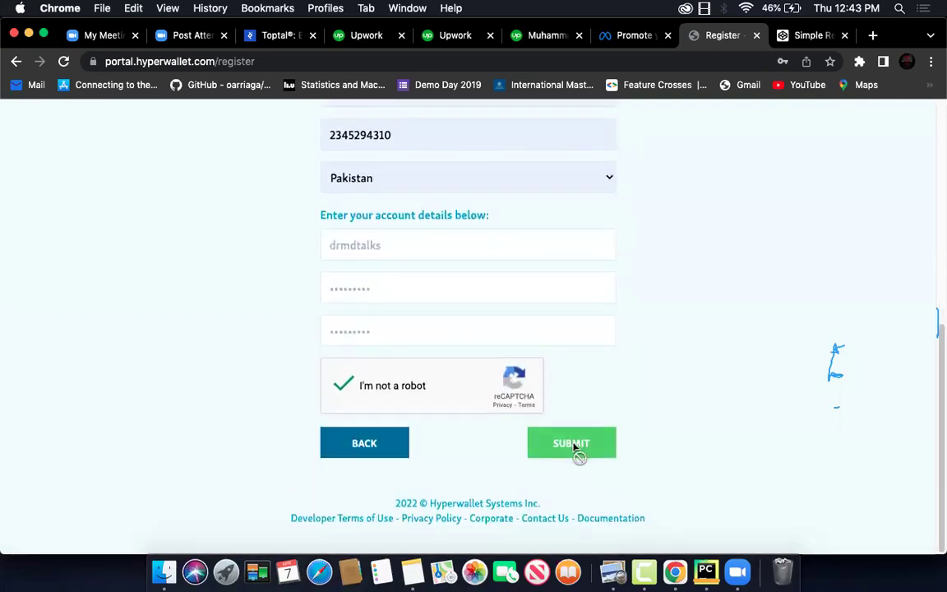
scroll(544, 247, "up", 5)
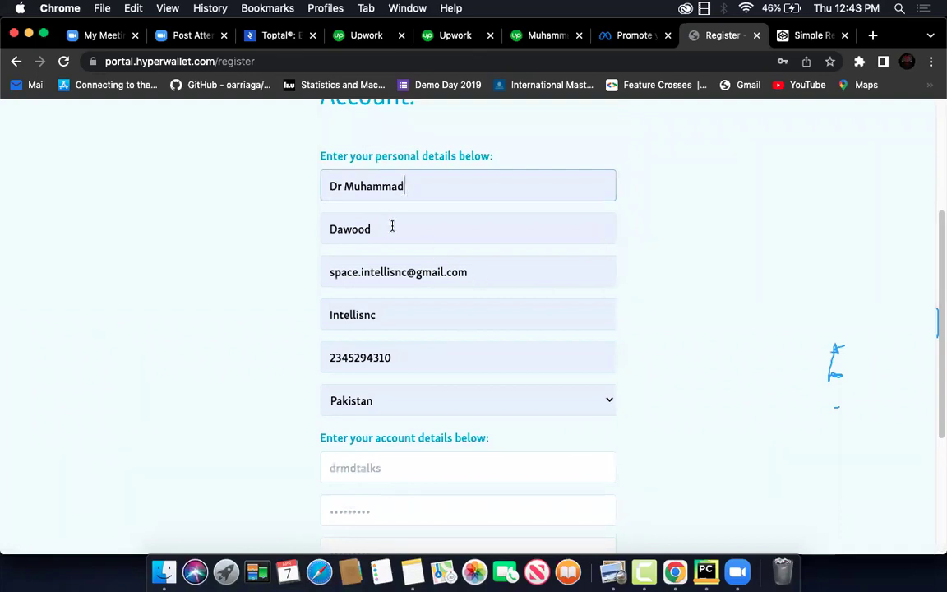
Refill the form from the saved Intellisnc entry and drop the user ID's last letter
left_click(392, 226)
key("Down")
key("Return")
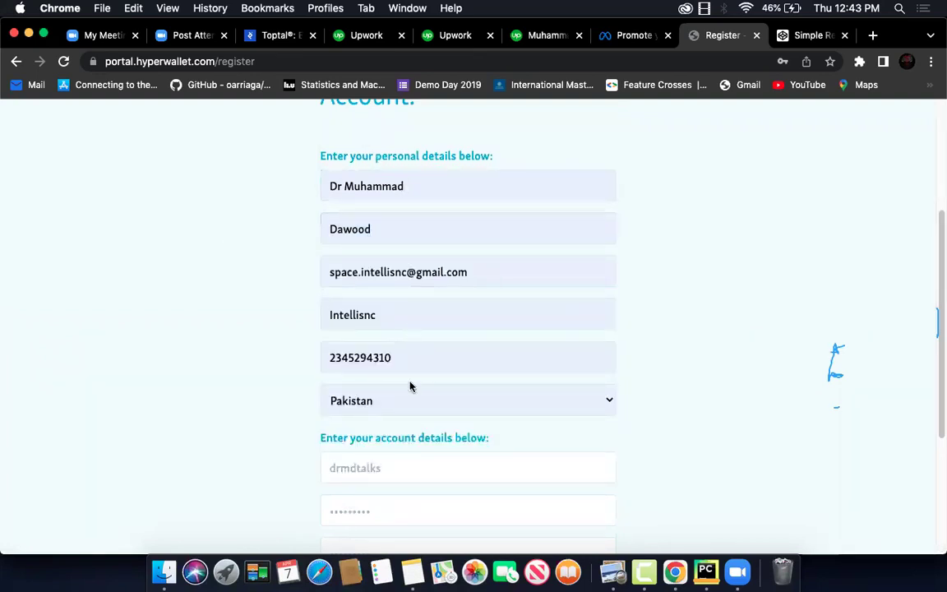
scroll(407, 370, "down", 3)
left_click(402, 341)
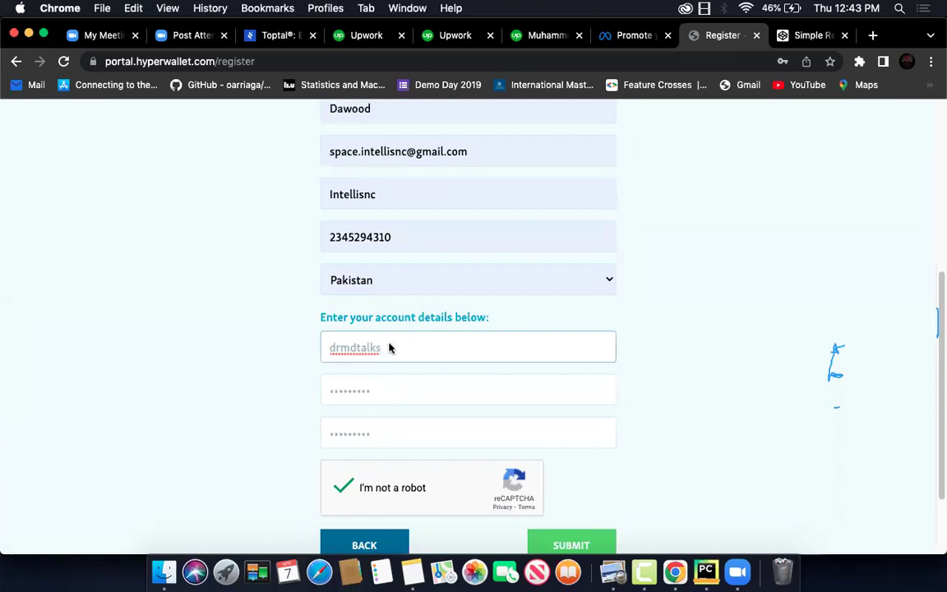
key("BackSpace")
left_click(284, 391)
Change the company name and prefix the phone number with +1
scroll(317, 415, "down", 1)
scroll(317, 415, "down", 2)
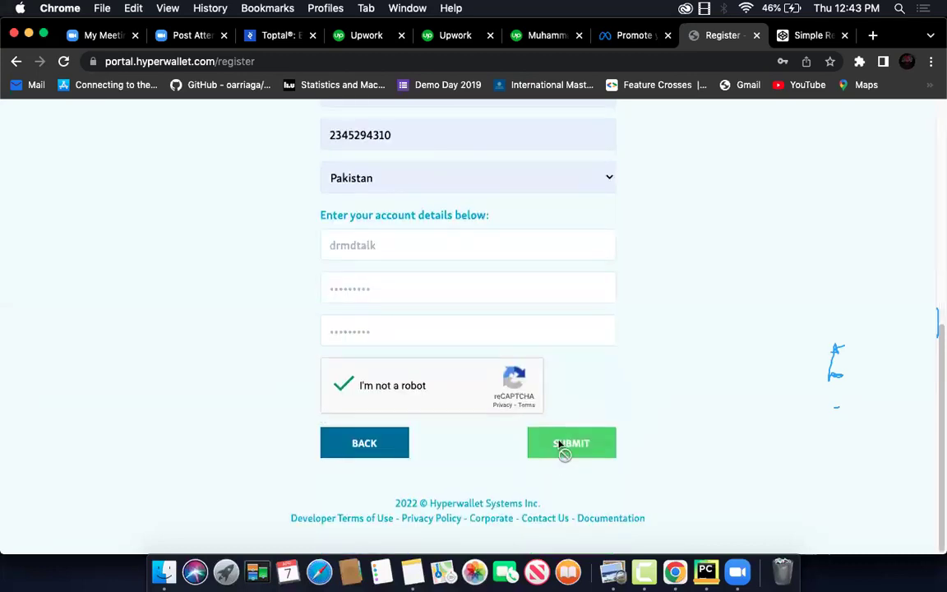
scroll(588, 359, "up", 10)
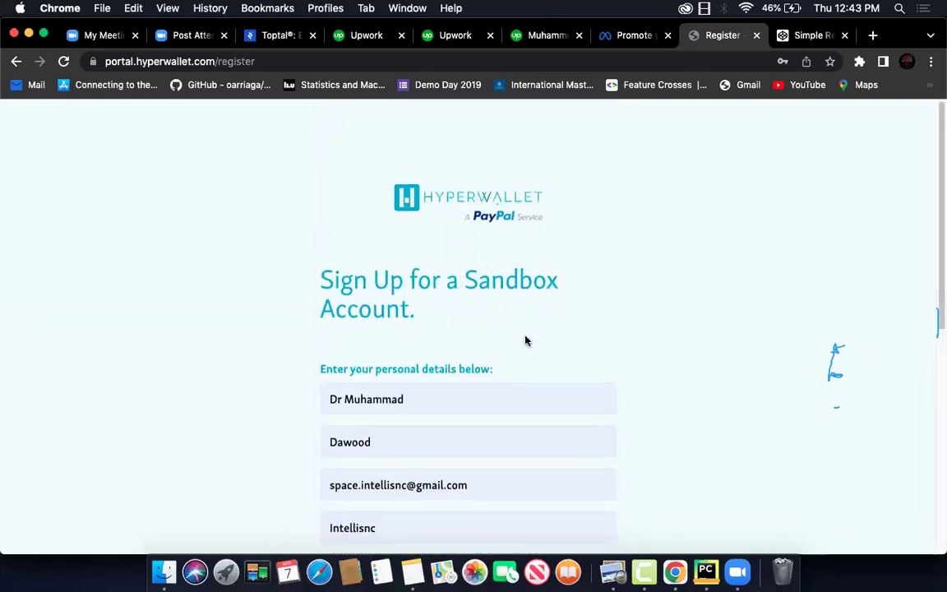
scroll(525, 338, "down", 5)
scroll(526, 340, "down", 2)
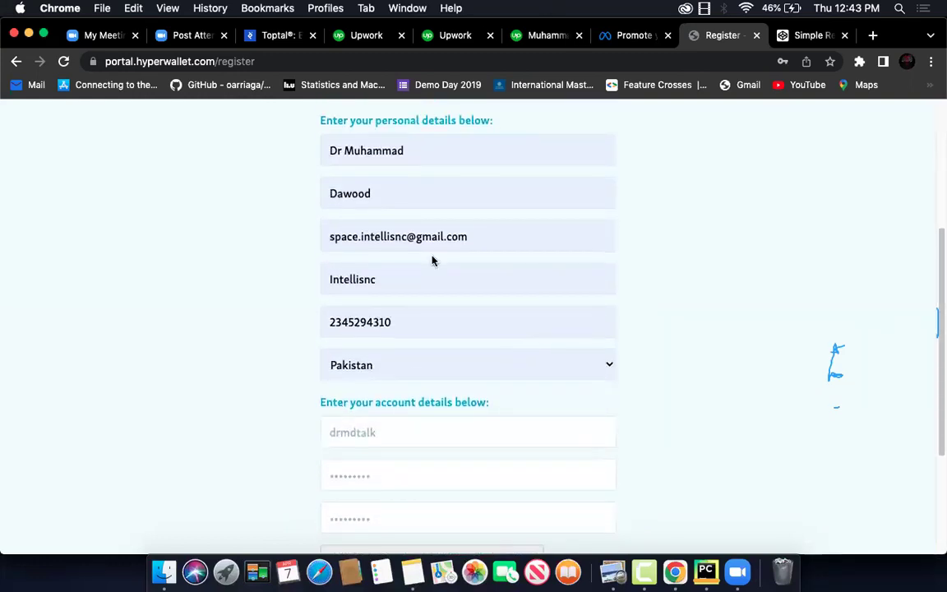
left_click(431, 277)
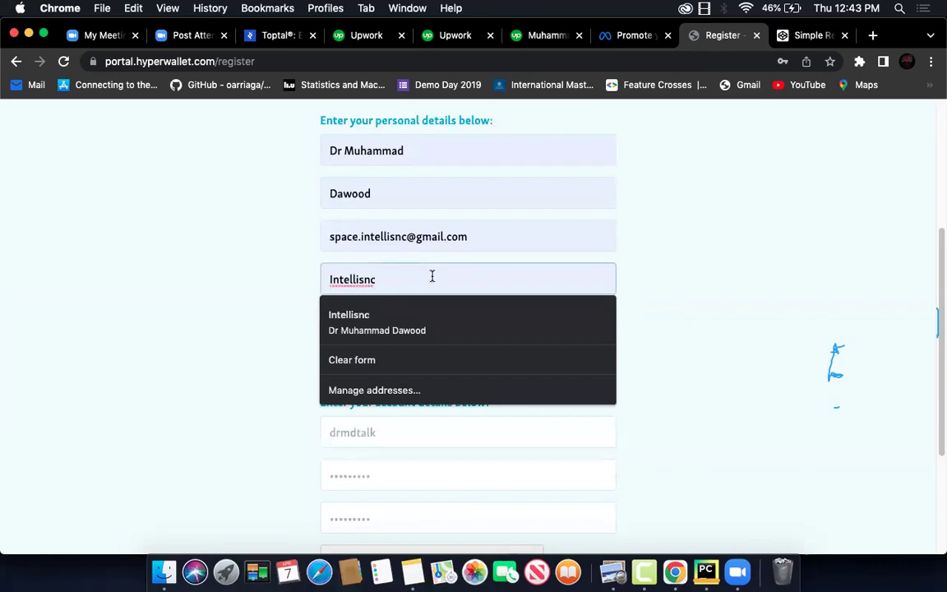
key("super+a")
key("BackSpace")
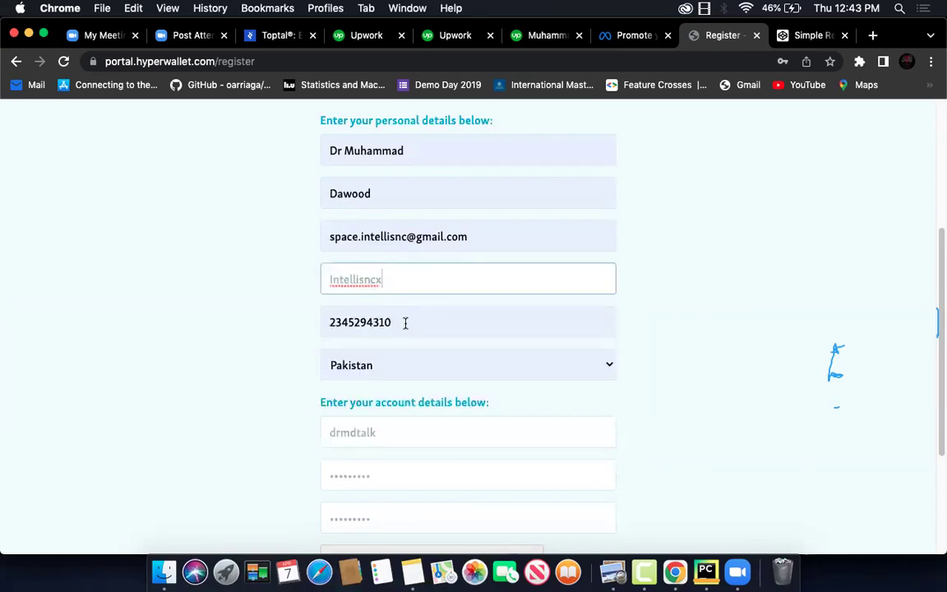
left_click(403, 322)
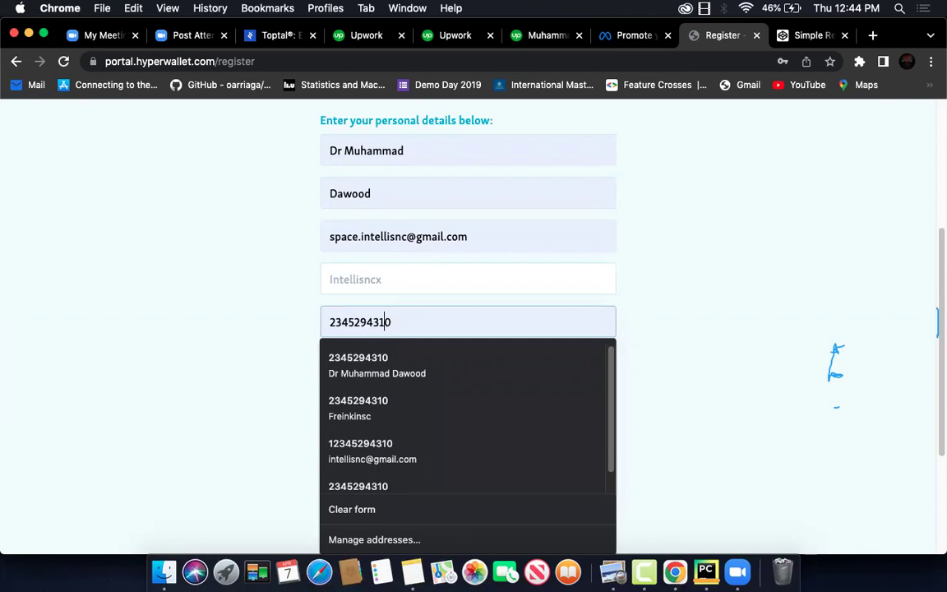
key("super+a")
key("BackSpace")
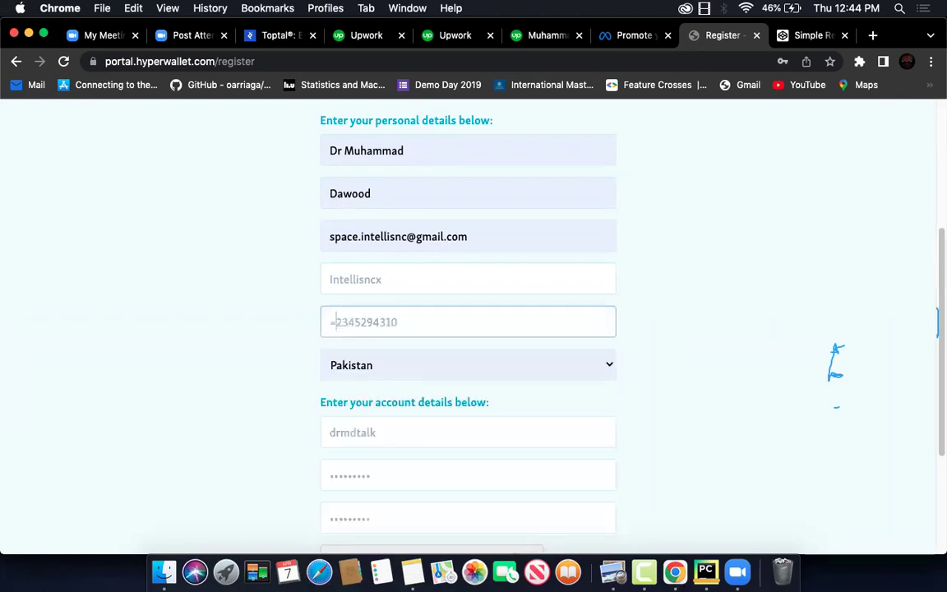
type("+1")
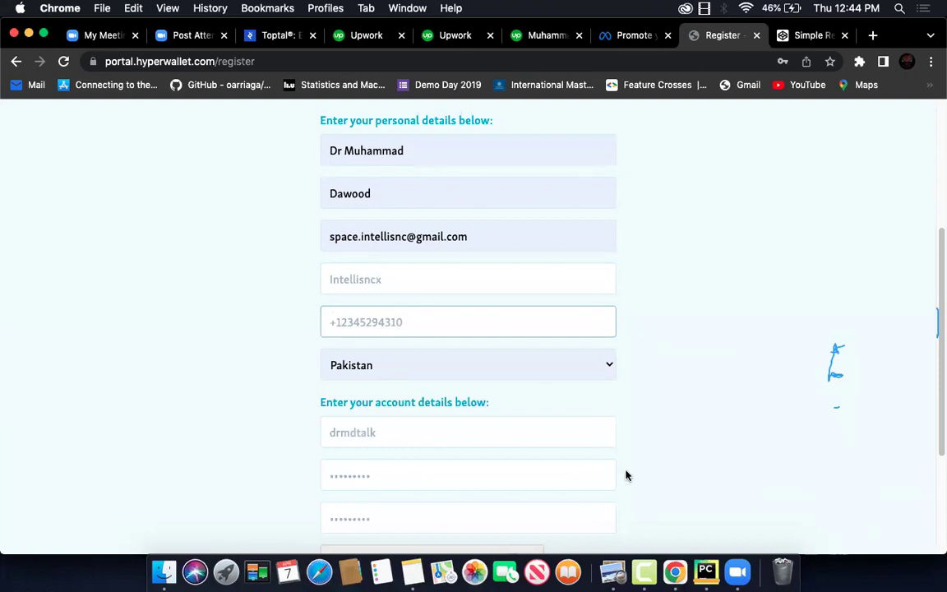
Keep Pakistan as the selected country and review the completed form
scroll(626, 474, "down", 5)
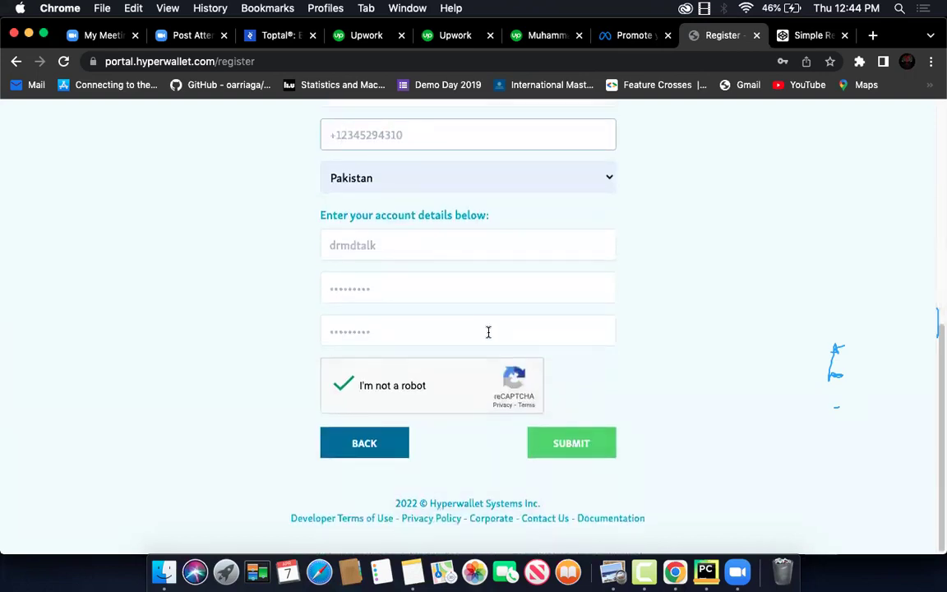
scroll(488, 332, "up", 4)
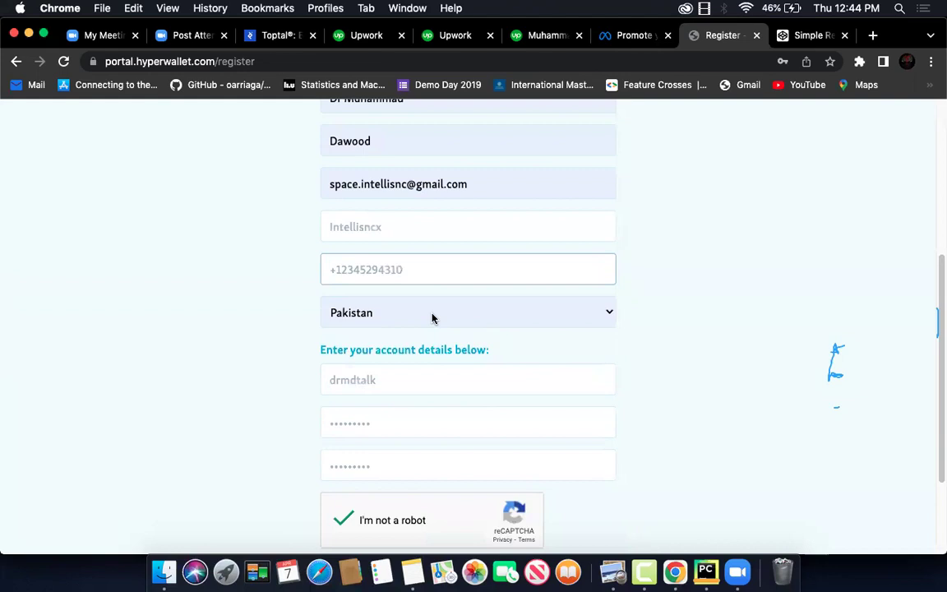
left_click(432, 313)
left_click(433, 318)
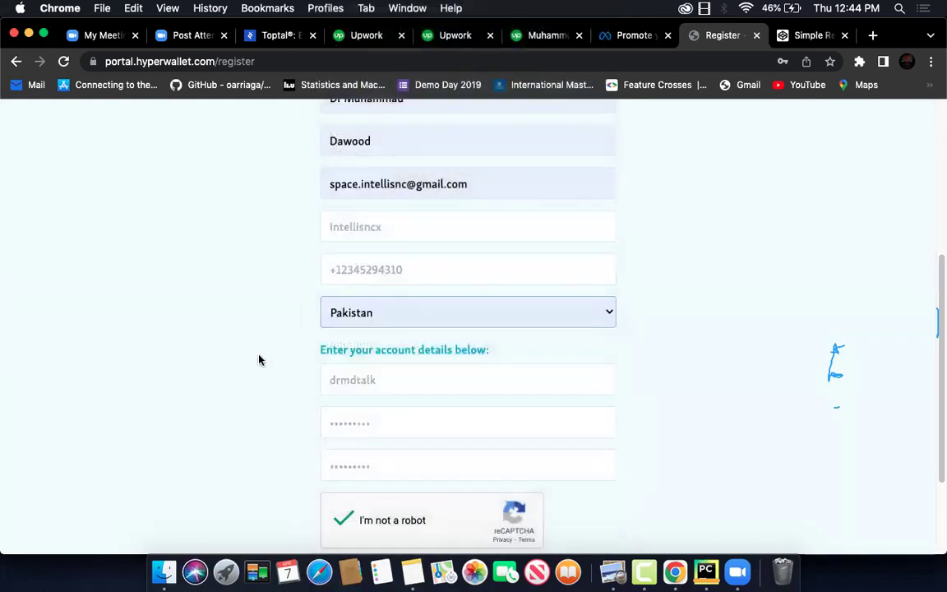
scroll(263, 345, "up", 2)
scroll(280, 329, "up", 3)
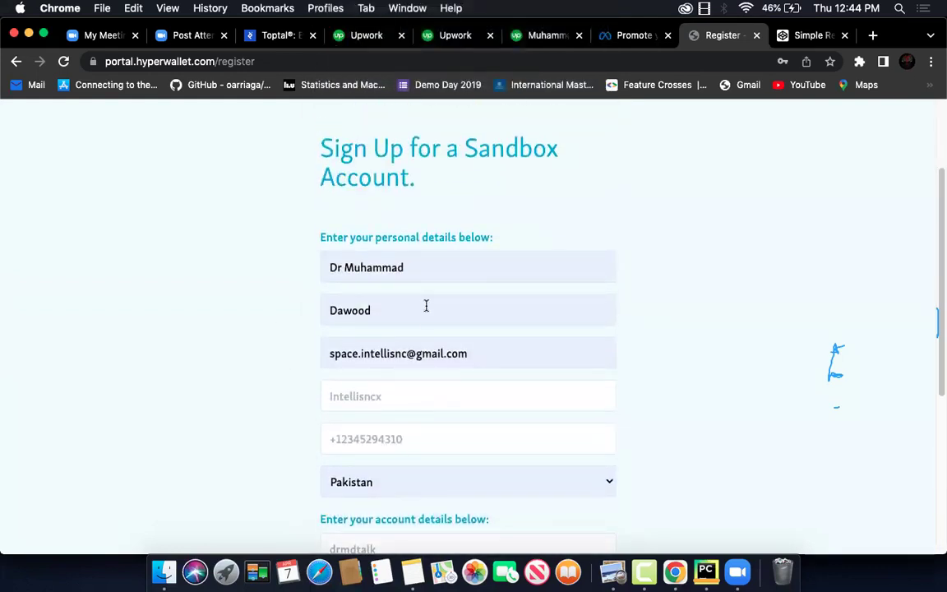
scroll(426, 317, "up", 4)
scroll(426, 317, "down", 10)
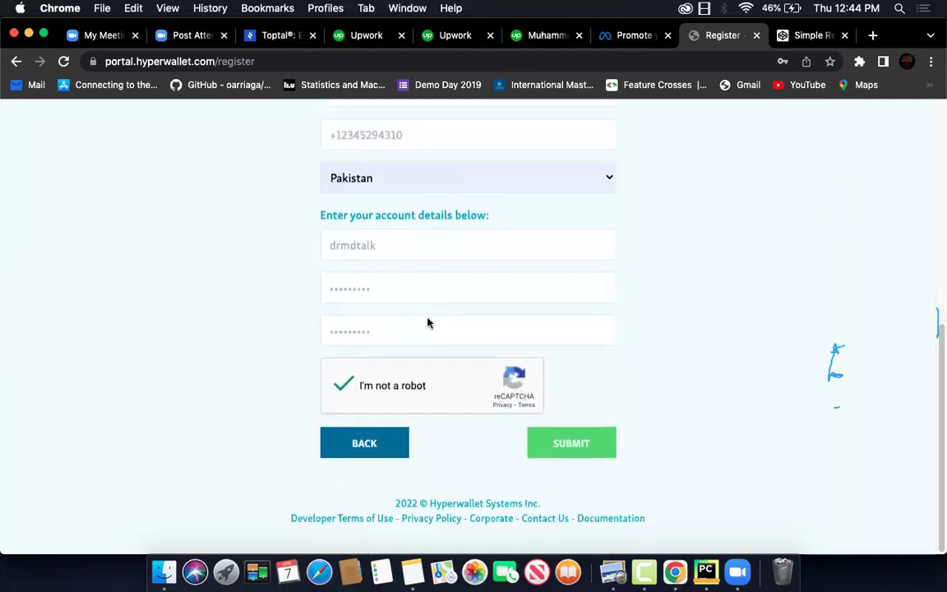
Go back to the login page and try logging in with the new username
left_click(378, 449)
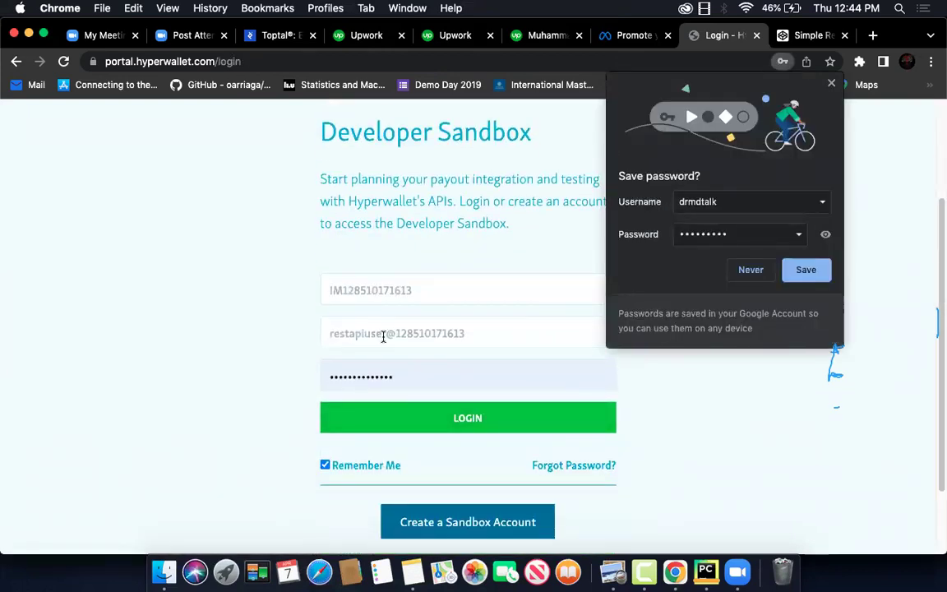
left_click(455, 286)
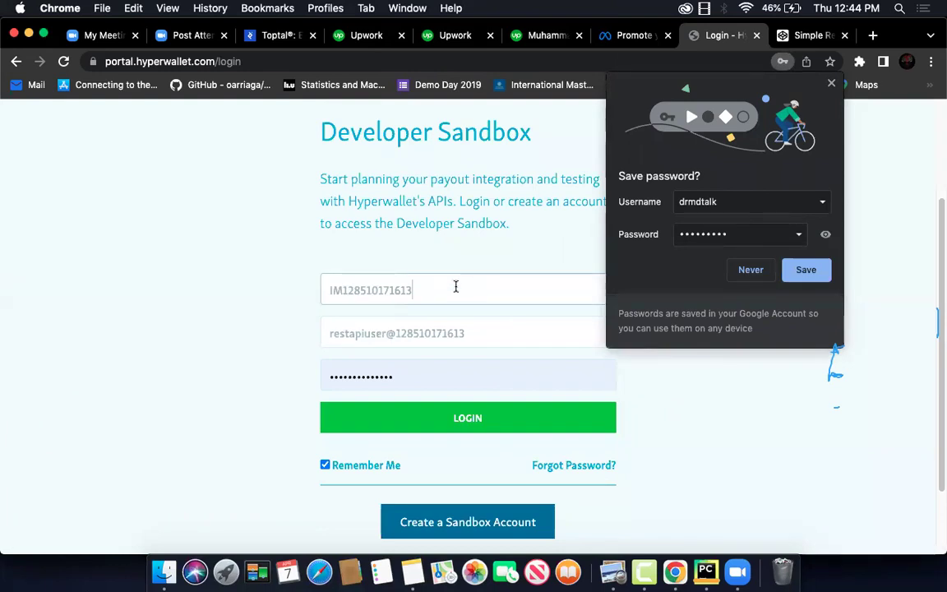
triple_click(500, 333)
key("BackSpace")
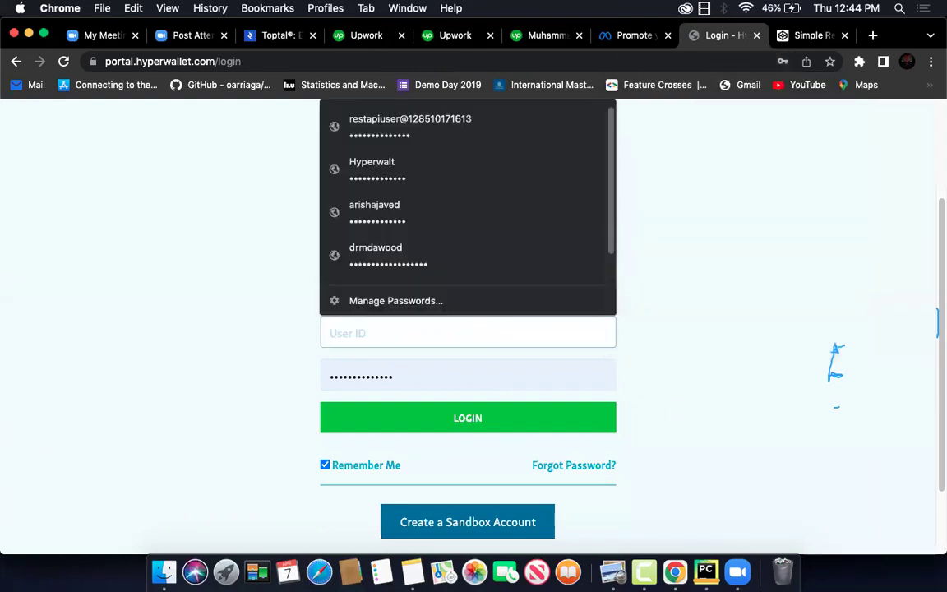
type("drmd")
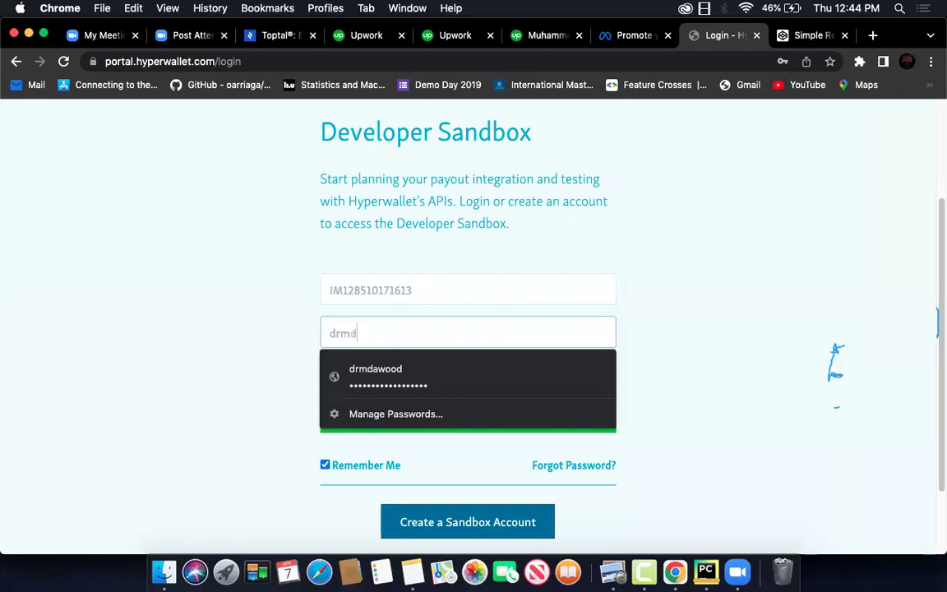
type("t")
left_click(386, 370)
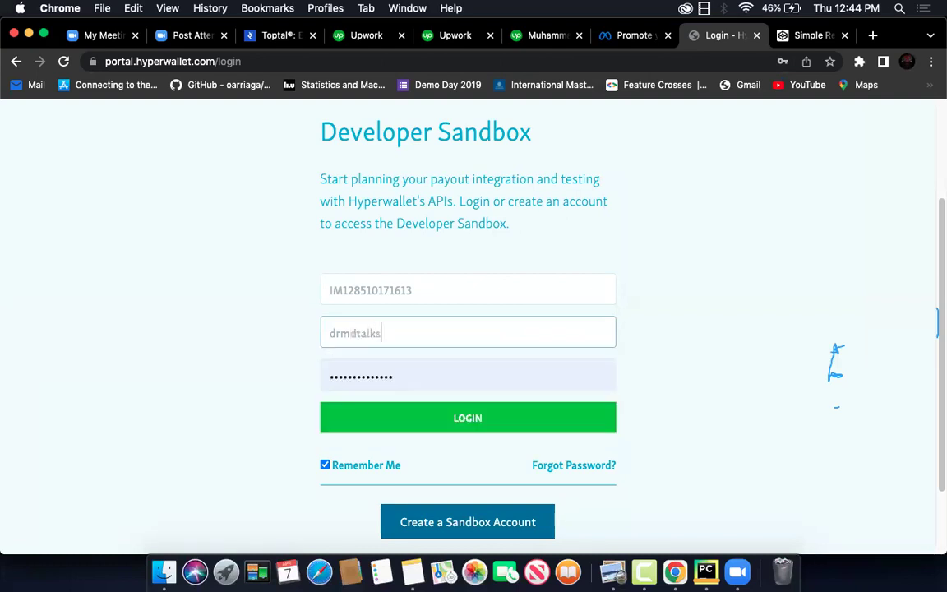
left_click(468, 419)
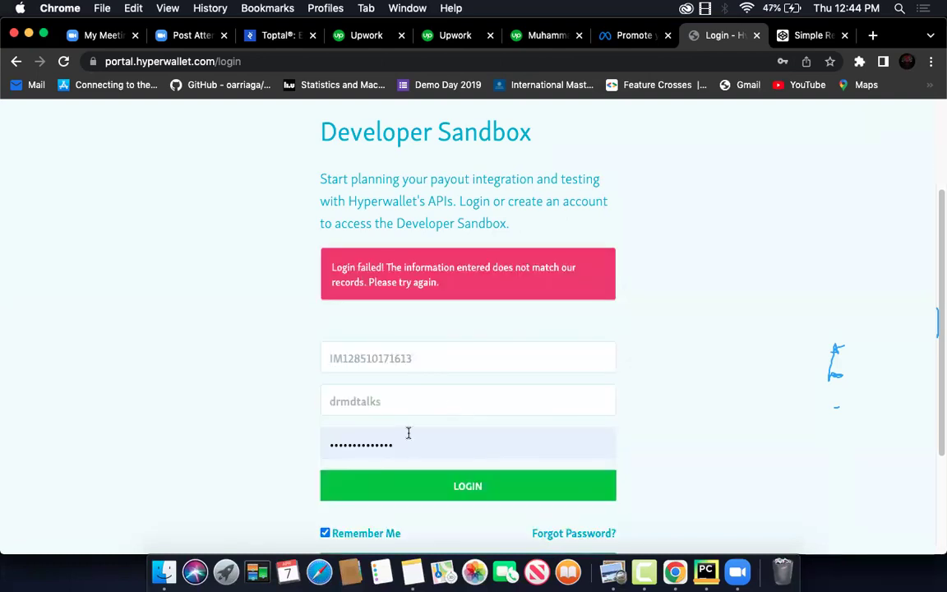
Retry the login with a retyped password, then clear the Account ID field
double_click(409, 431)
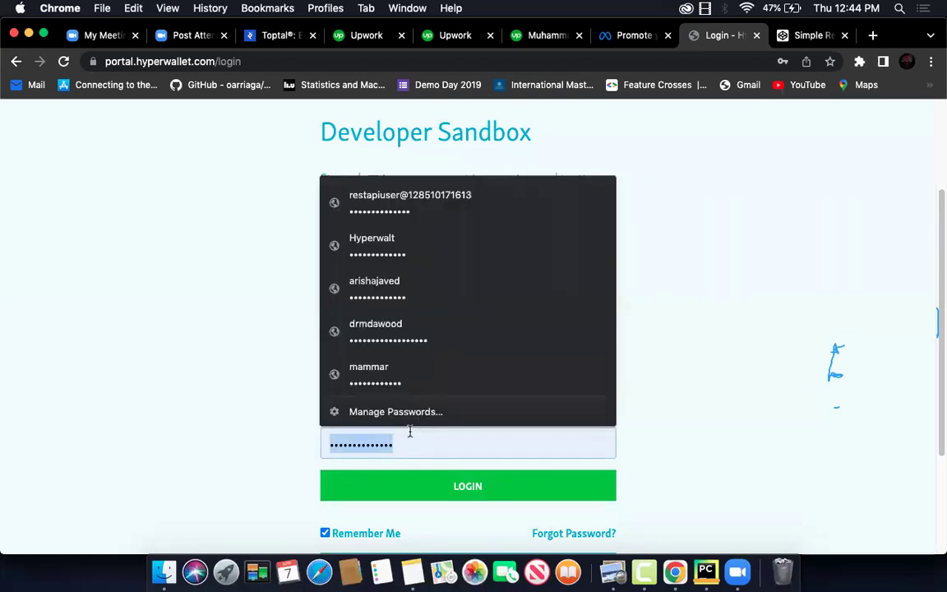
type("Hyp")
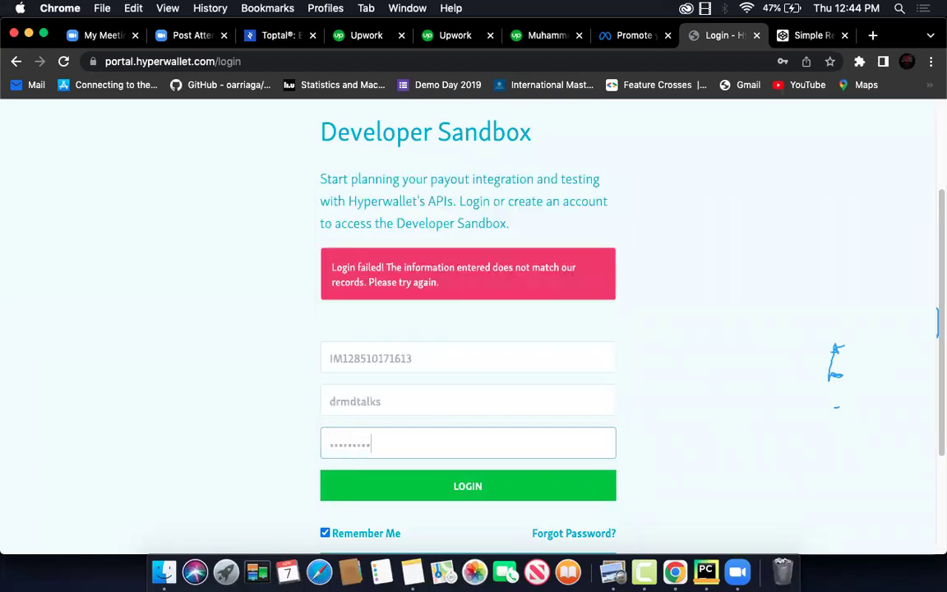
left_click(452, 493)
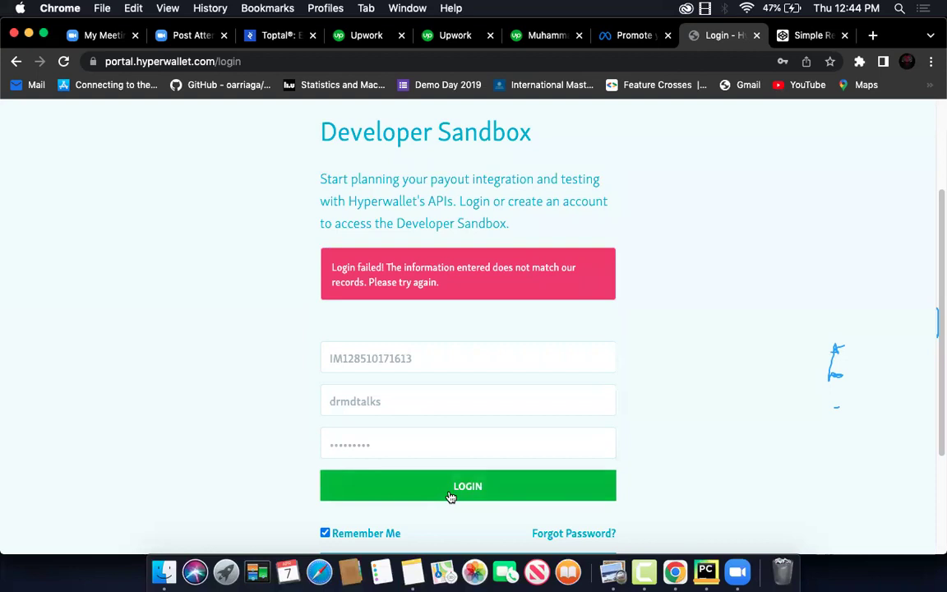
double_click(448, 360)
key("BackSpace")
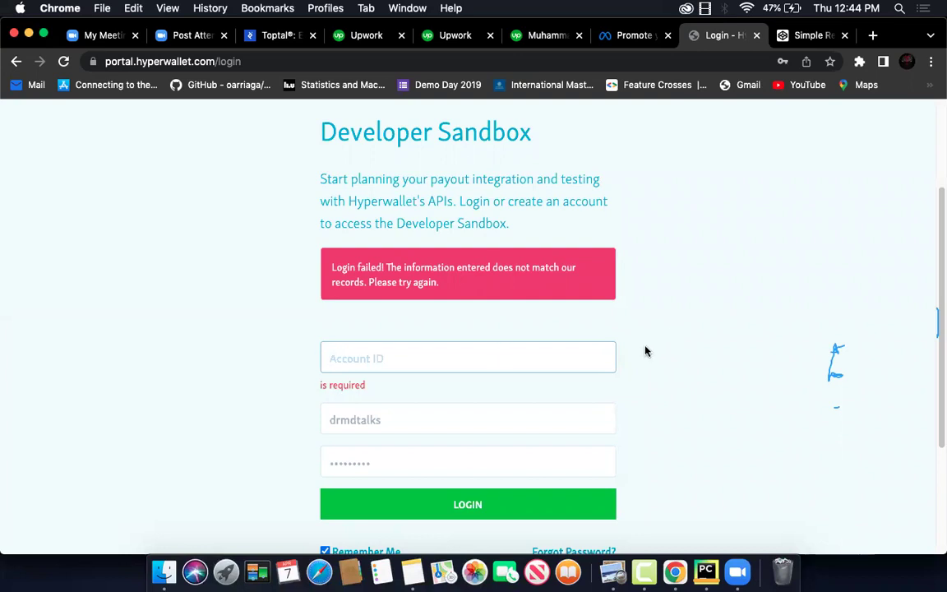
scroll(646, 351, "down", 3)
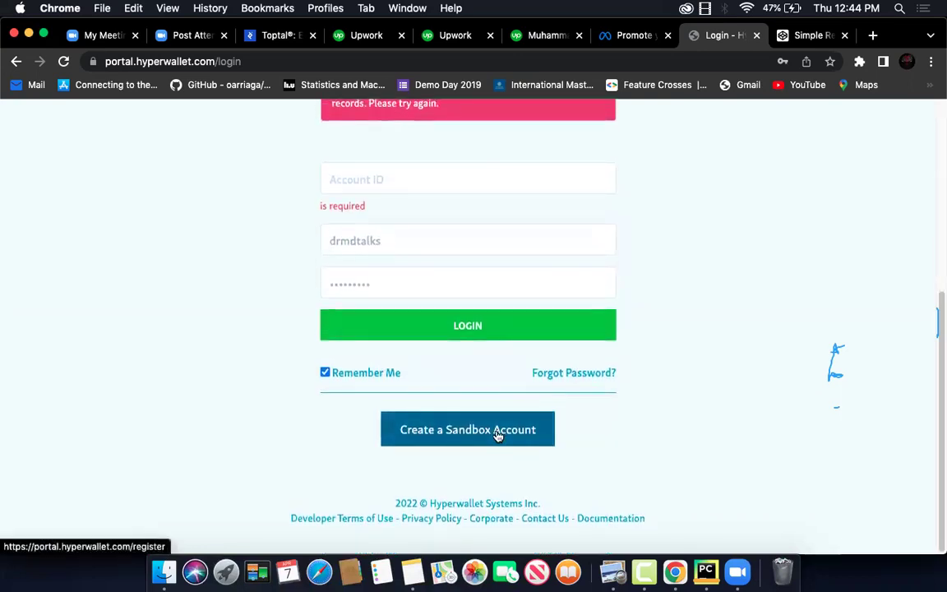
left_click(496, 434)
scroll(523, 327, "down", 5)
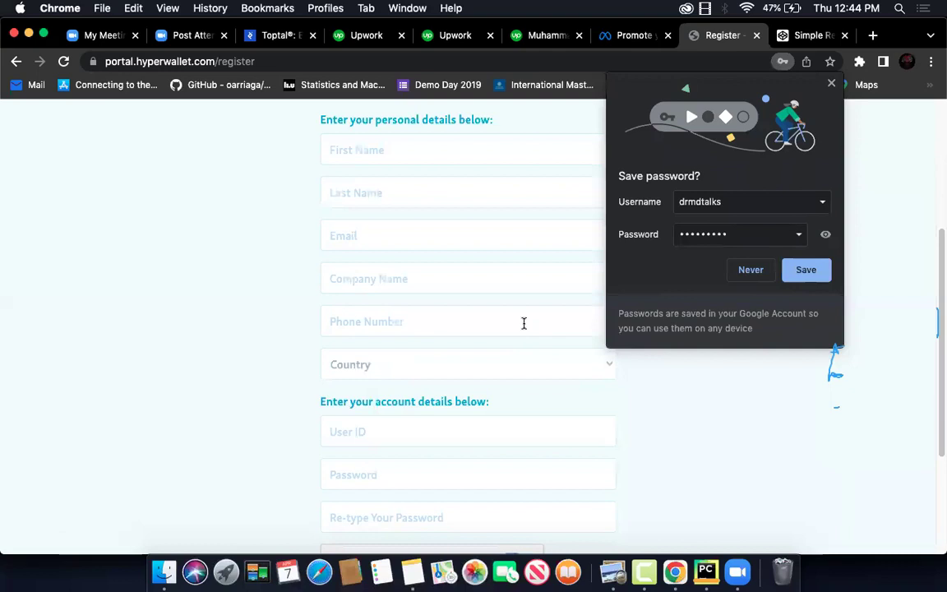
scroll(524, 323, "down", 4)
scroll(524, 323, "up", 6)
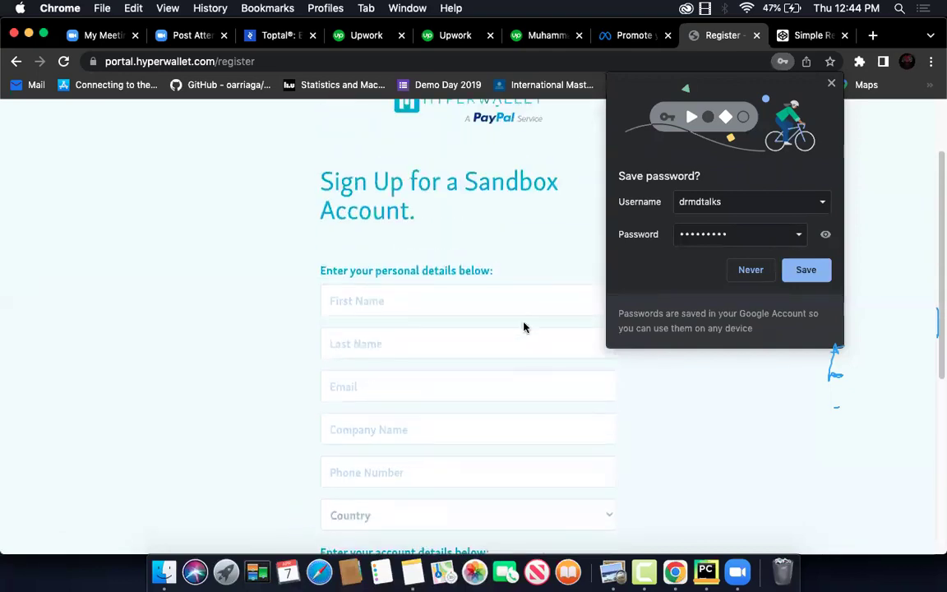
left_click(483, 307)
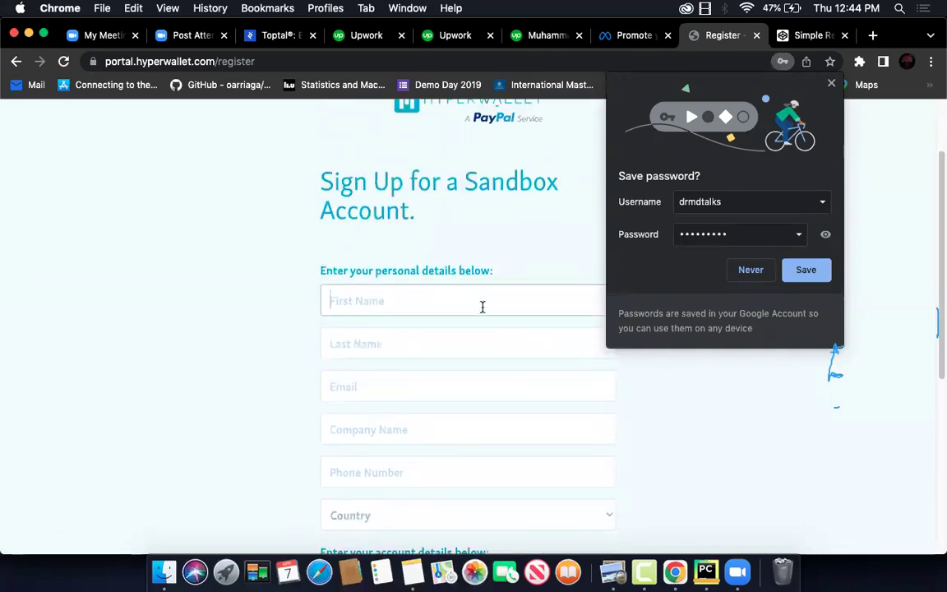
key("Tab")
key("Tab")
type("in")
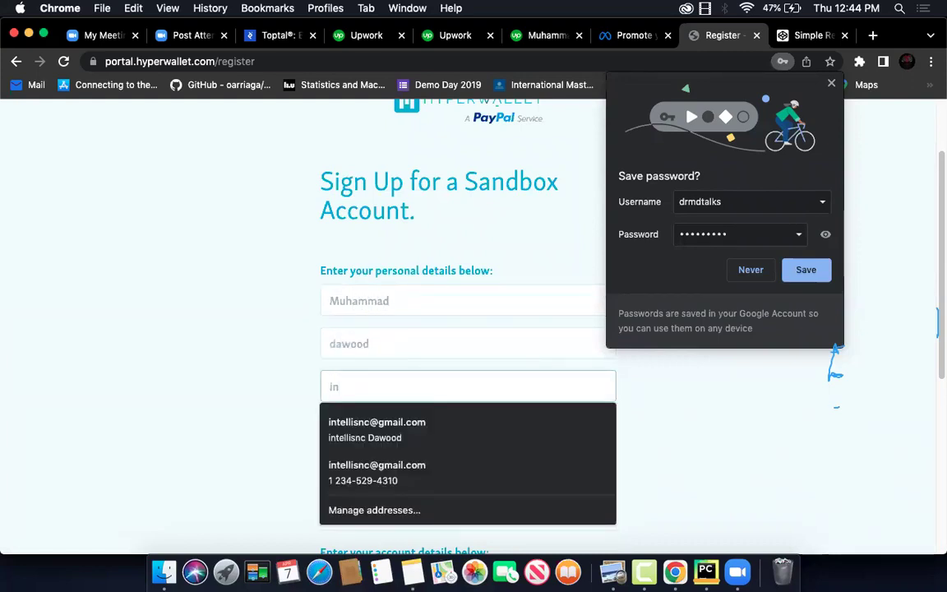
key("Down")
key("Return")
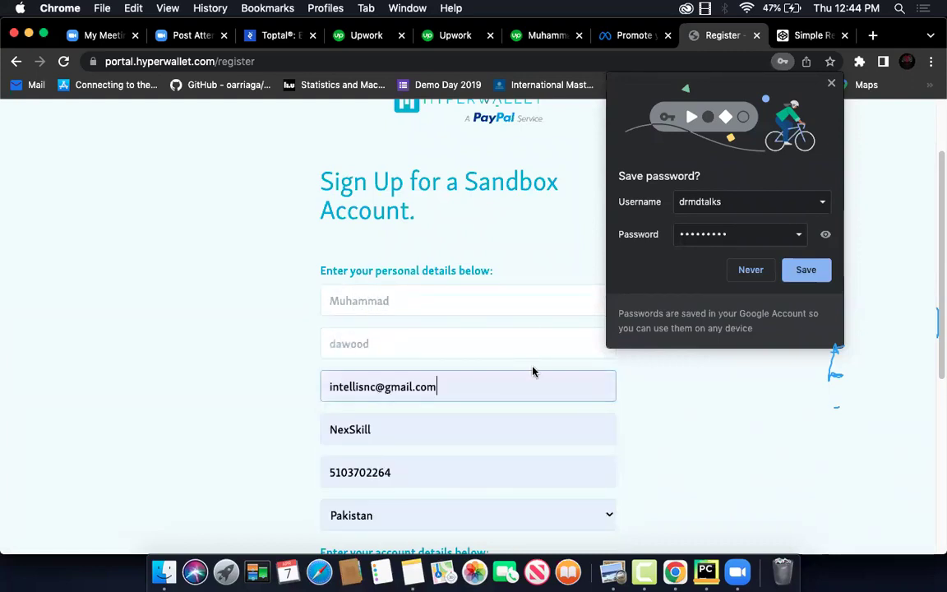
left_click(421, 429)
key("super+a")
key("BackSpace")
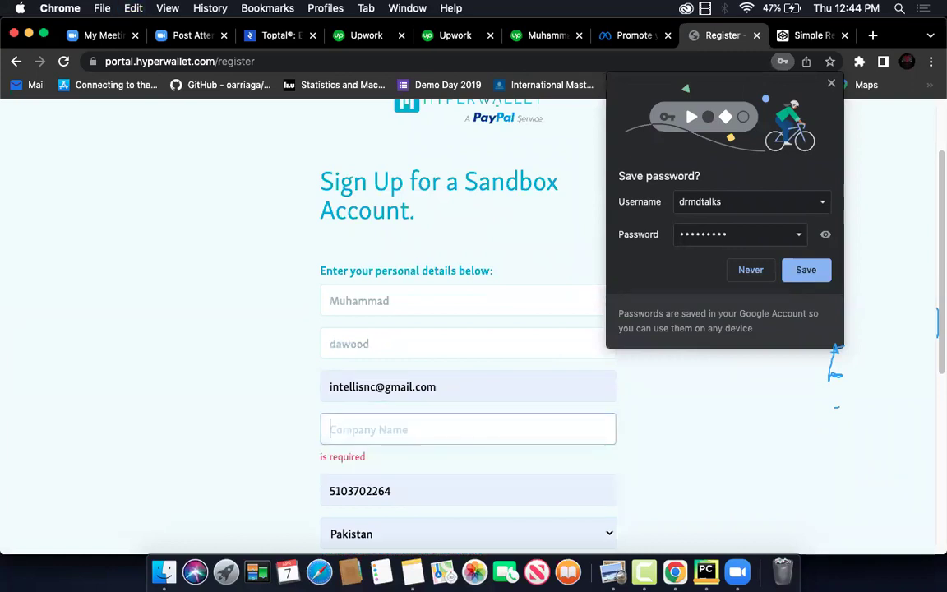
scroll(420, 258, "down", 5)
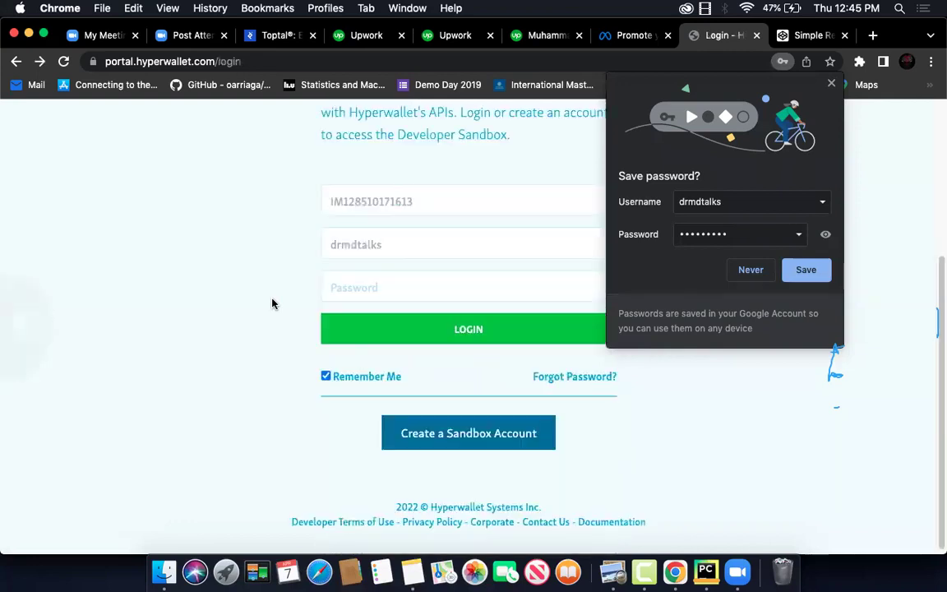
left_click(454, 200)
key("super+a")
key("BackSpace")
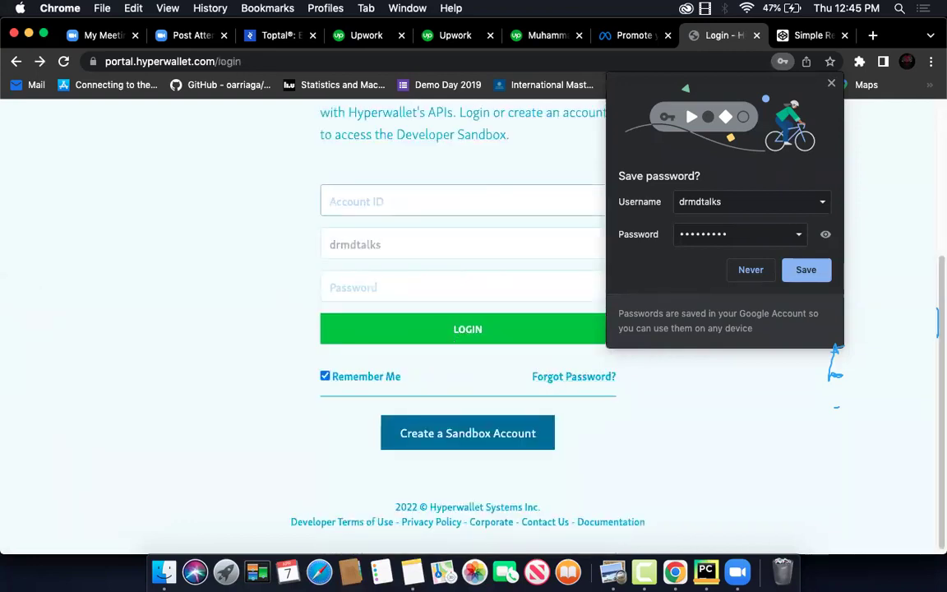
left_click(396, 268)
key("super+a")
key("BackSpace")
left_click(411, 202)
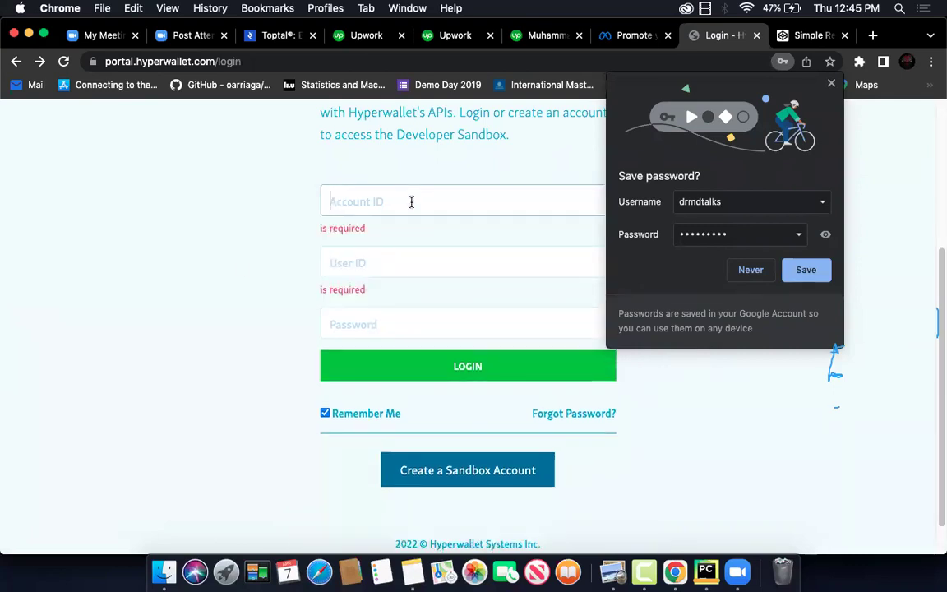
scroll(240, 269, "up", 5)
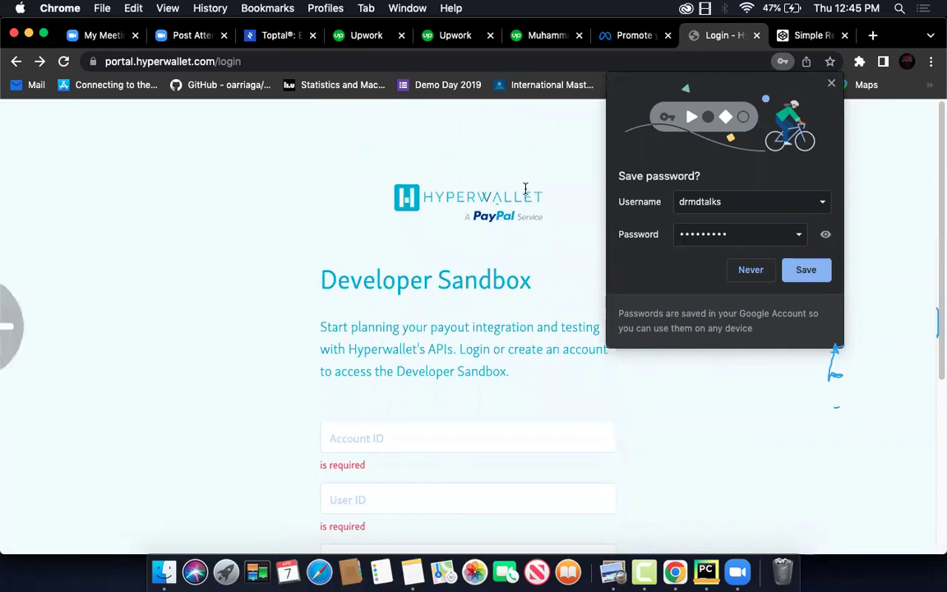
key("super+[")
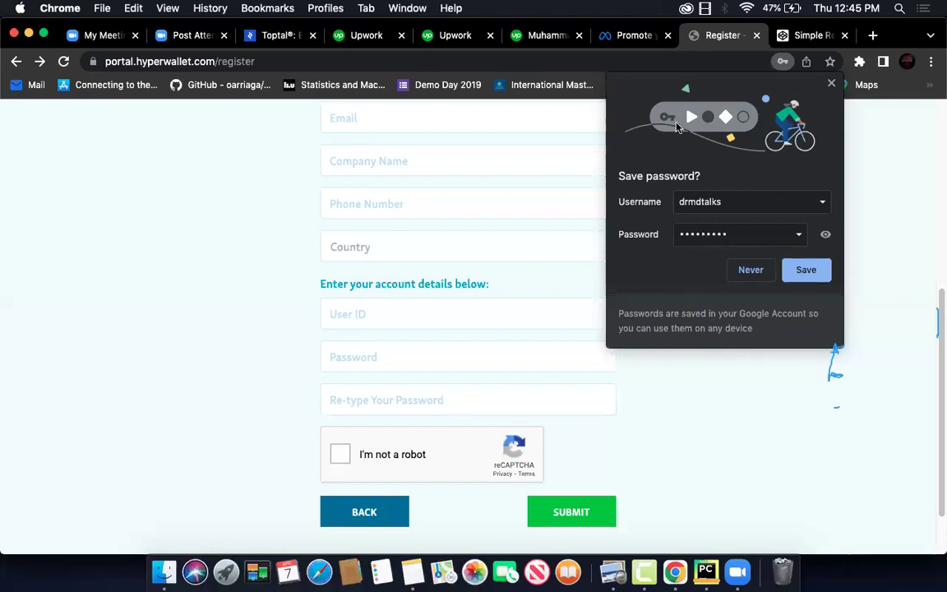
Decline saving the password and autofill the personal details from a saved profile
left_click(750, 270)
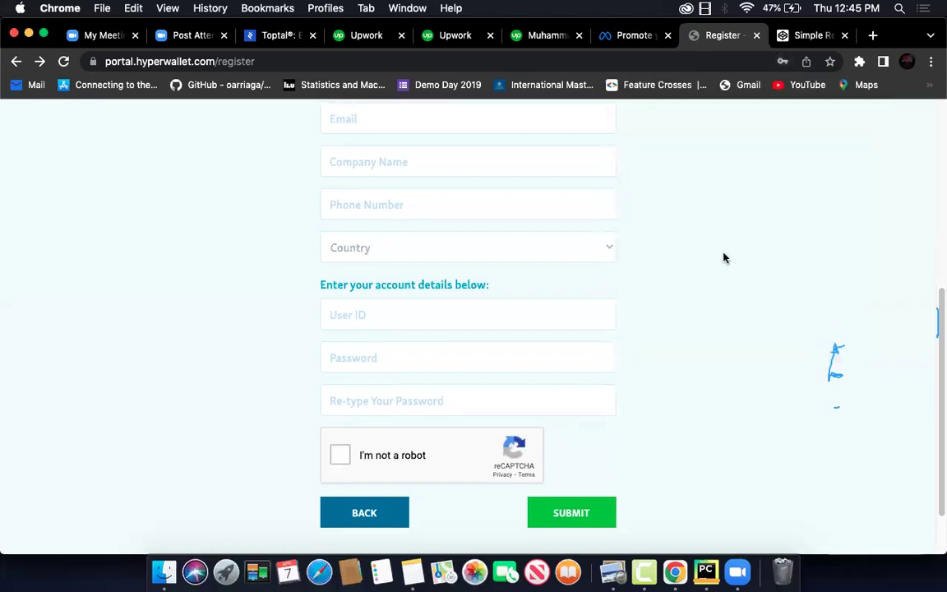
scroll(724, 258, "up", 5)
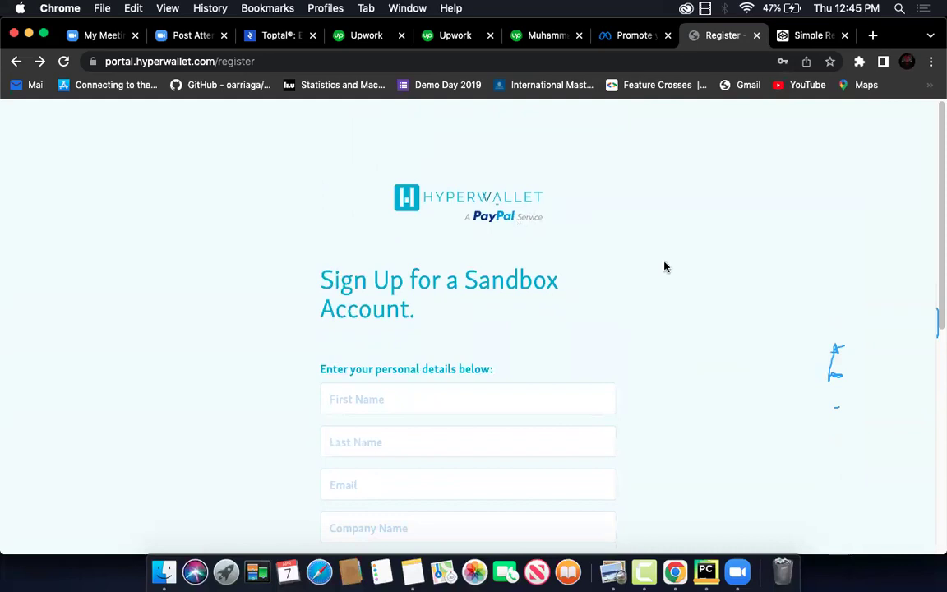
scroll(666, 267, "down", 5)
left_click(473, 174)
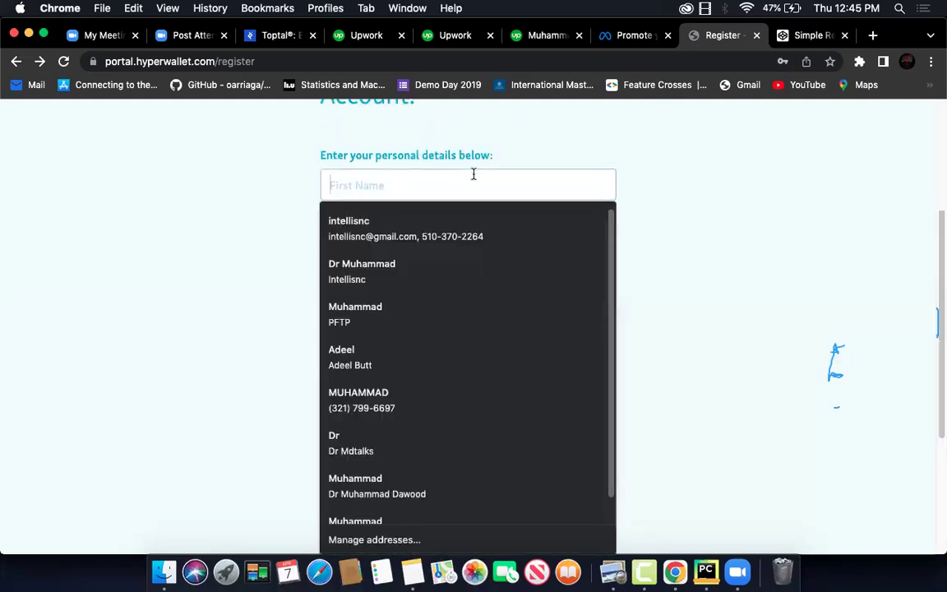
left_click(470, 306)
scroll(460, 321, "down", 5)
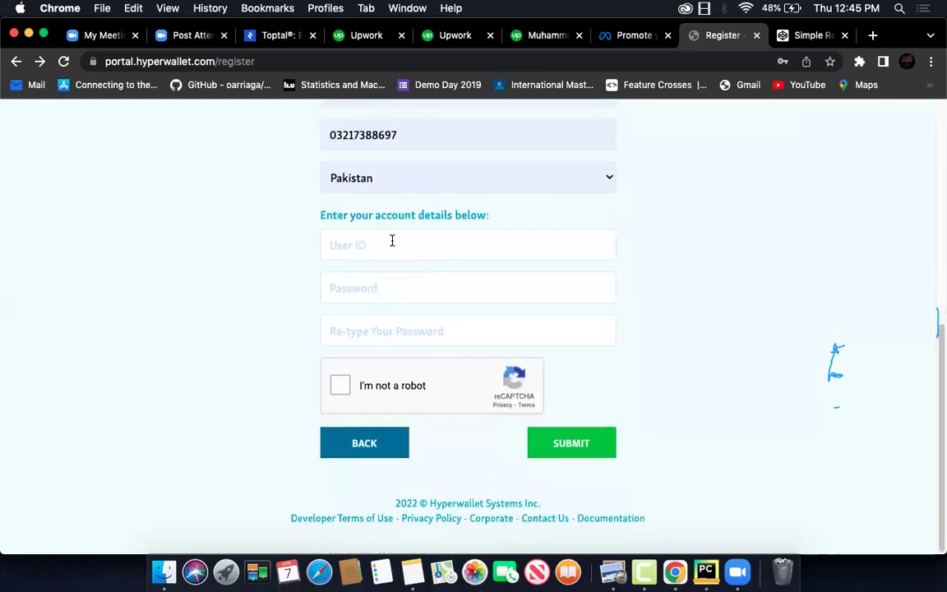
Enter a new user ID and tick the reCAPTCHA box
left_click(392, 243)
left_click(741, 247)
left_click(341, 402)
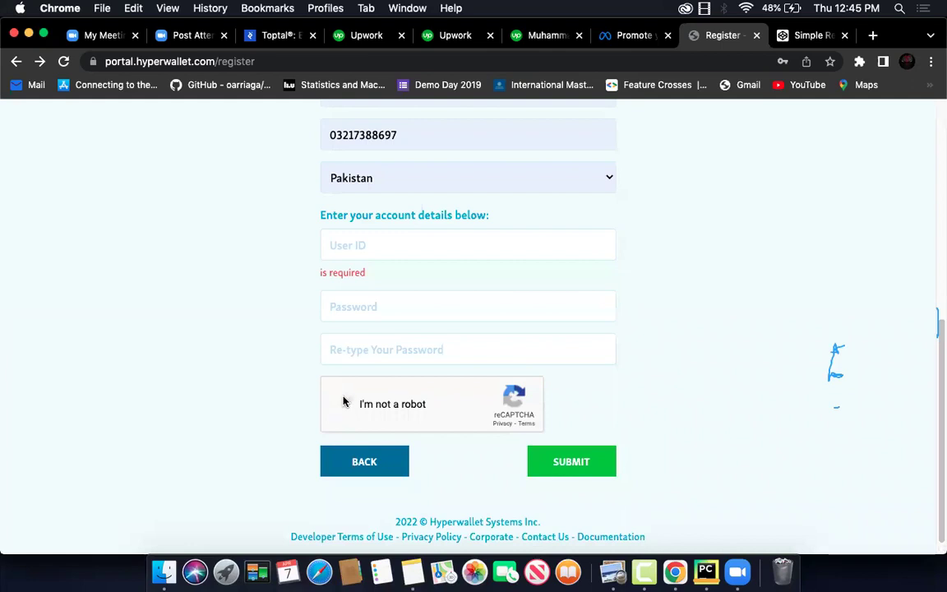
left_click(496, 238)
type("intellisncx")
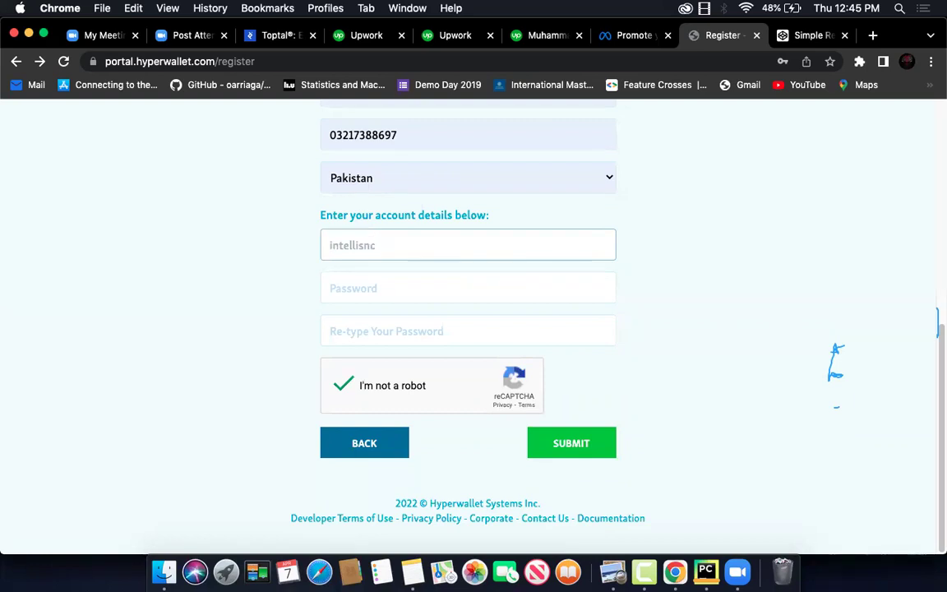
Enter the password and a matching repeat password, correcting typos along the way
left_click(496, 288)
key("Tab")
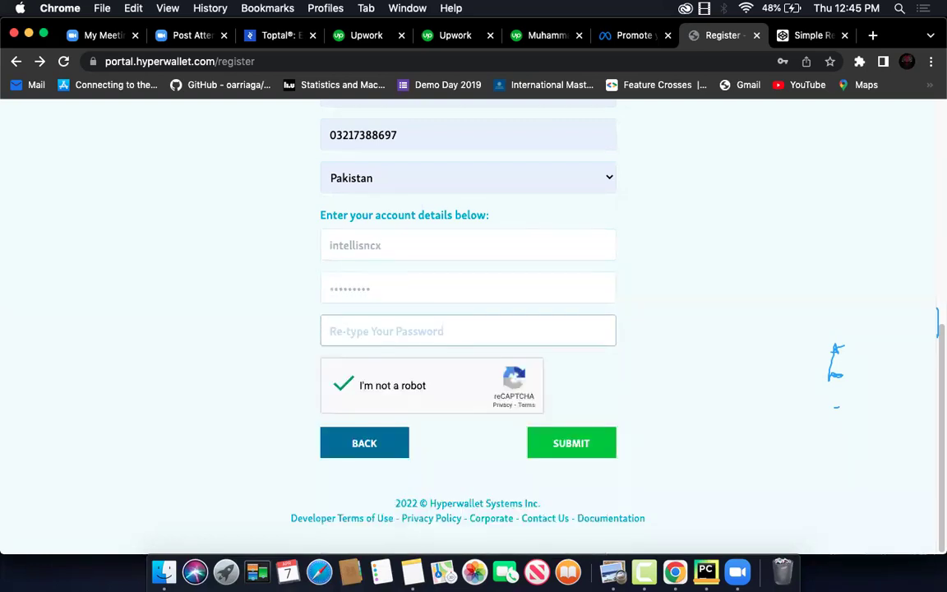
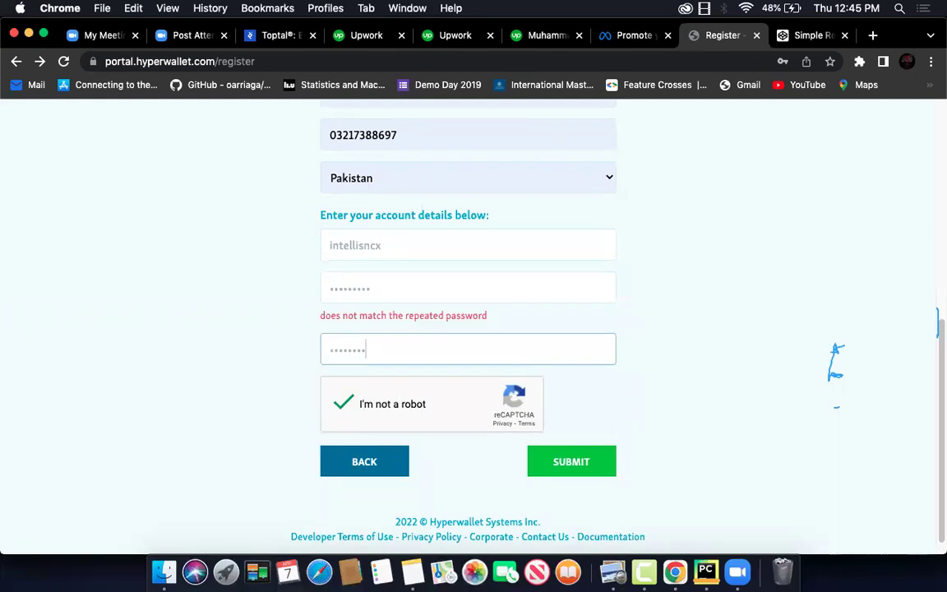
key("super+a")
left_click(479, 288)
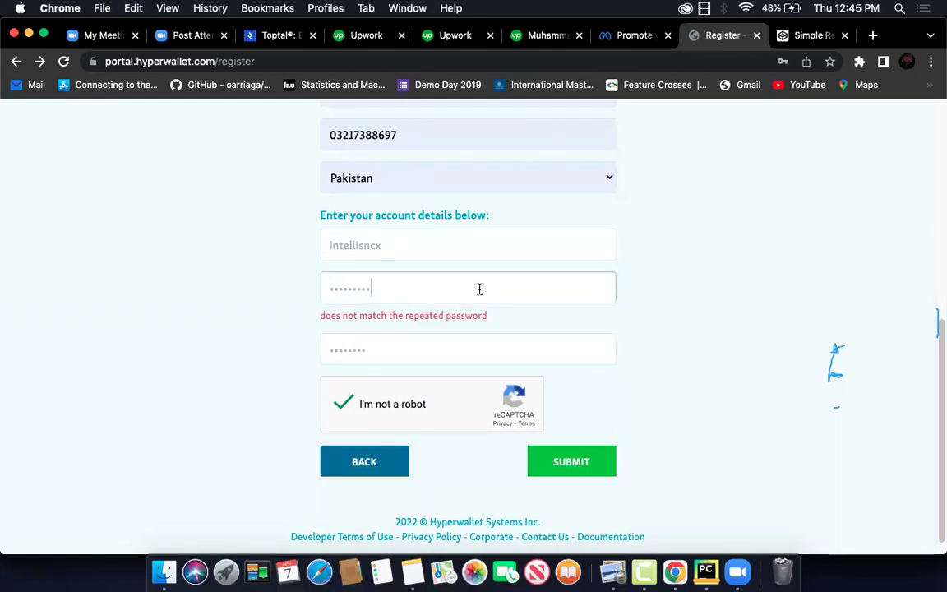
key("super+a")
key("BackSpace")
key("Tab")
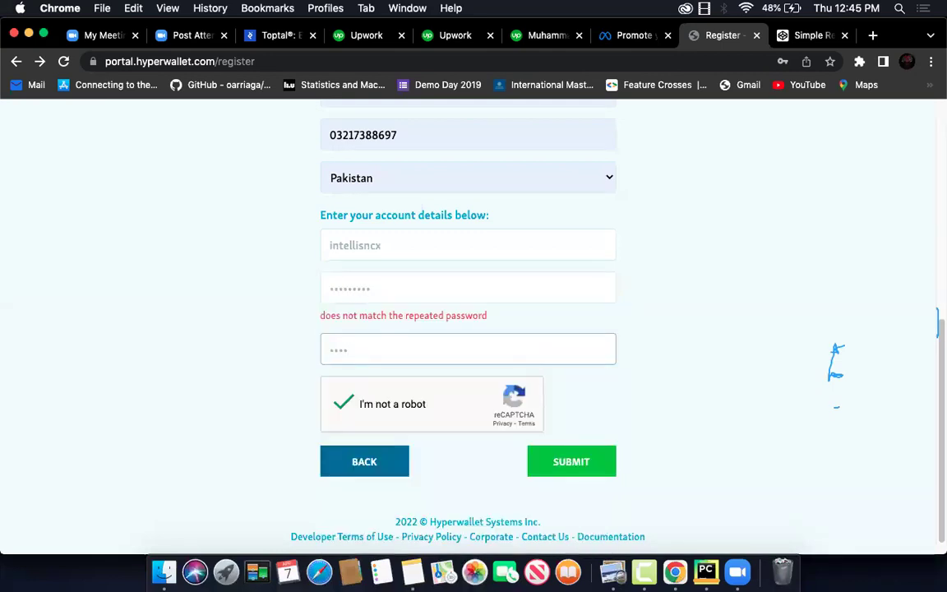
key("BackSpace")
Submit, lengthen the too-short password in both fields, and redo the reCAPTCHA
left_click(576, 452)
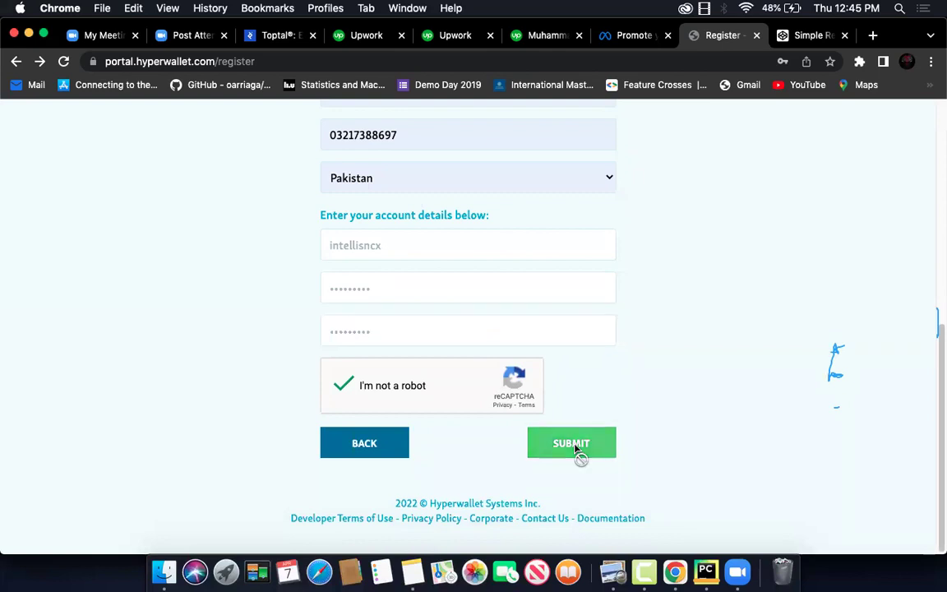
left_click(397, 284)
type("c")
key("Tab")
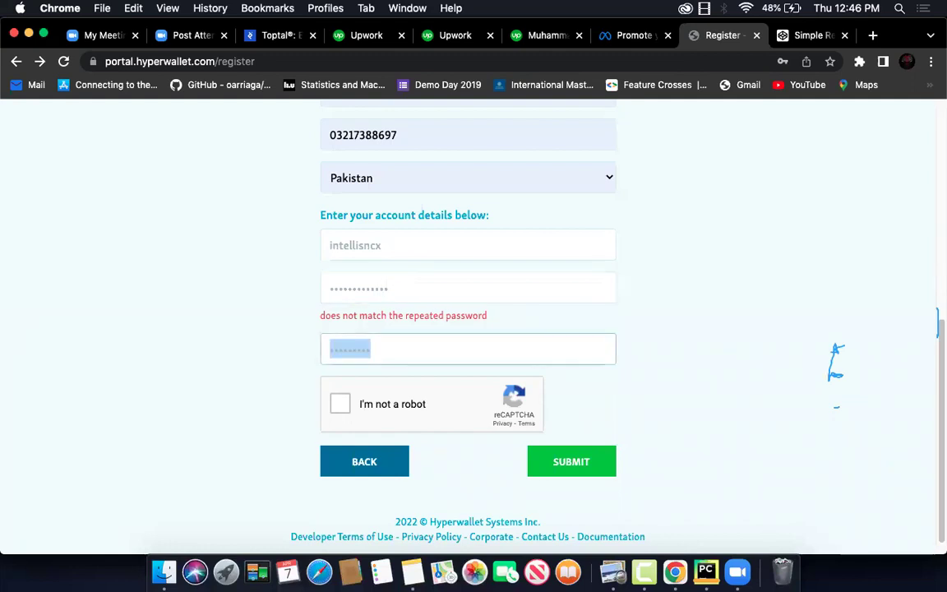
key("Right")
type("xc")
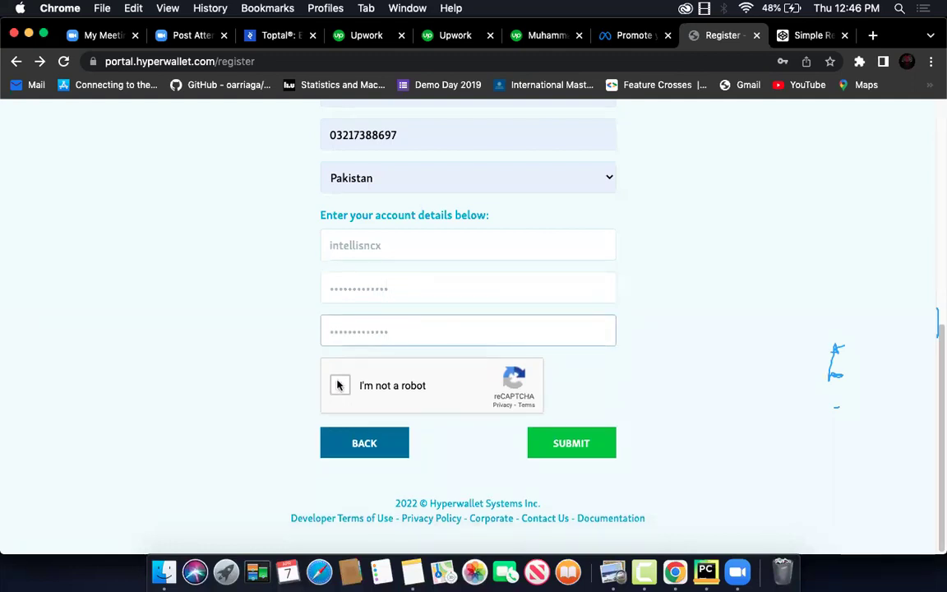
left_click(368, 387)
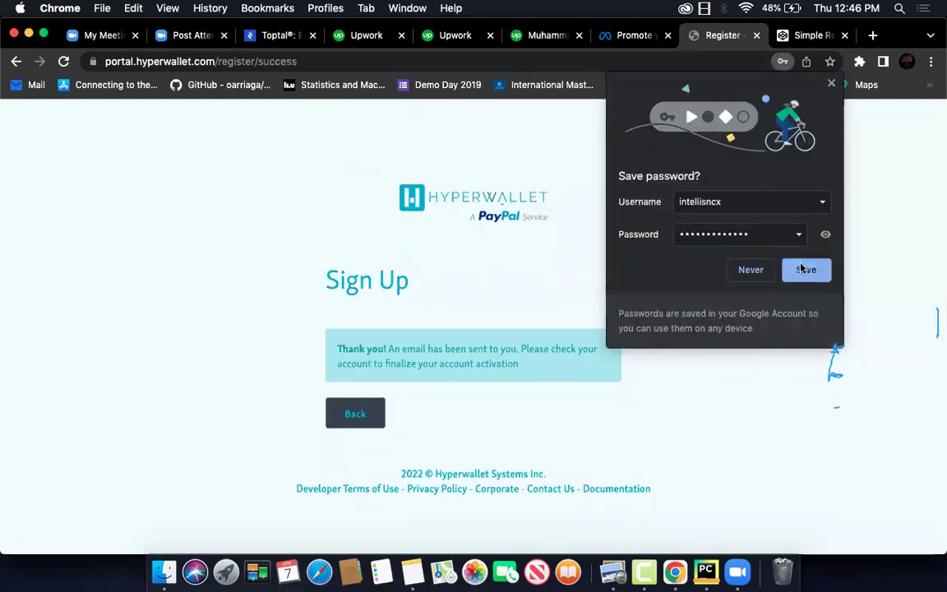
Save the new login in Chrome and return to the sandbox login page
left_click(802, 269)
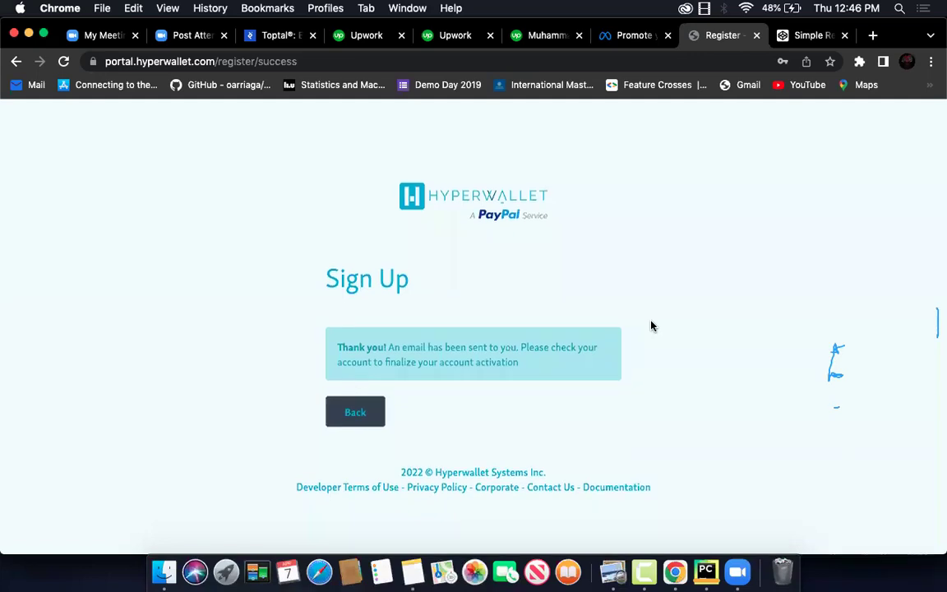
left_click(360, 410)
scroll(743, 285, "down", 5)
scroll(744, 280, "up", 5)
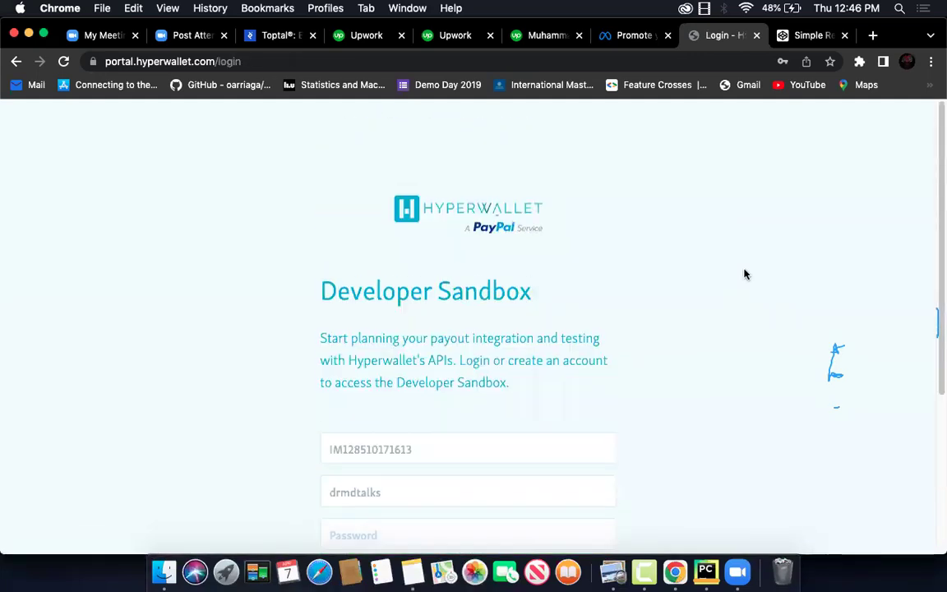
Switch to the CodePen tab and open Hostinger webmail from the Mail bookmark
left_click(802, 35)
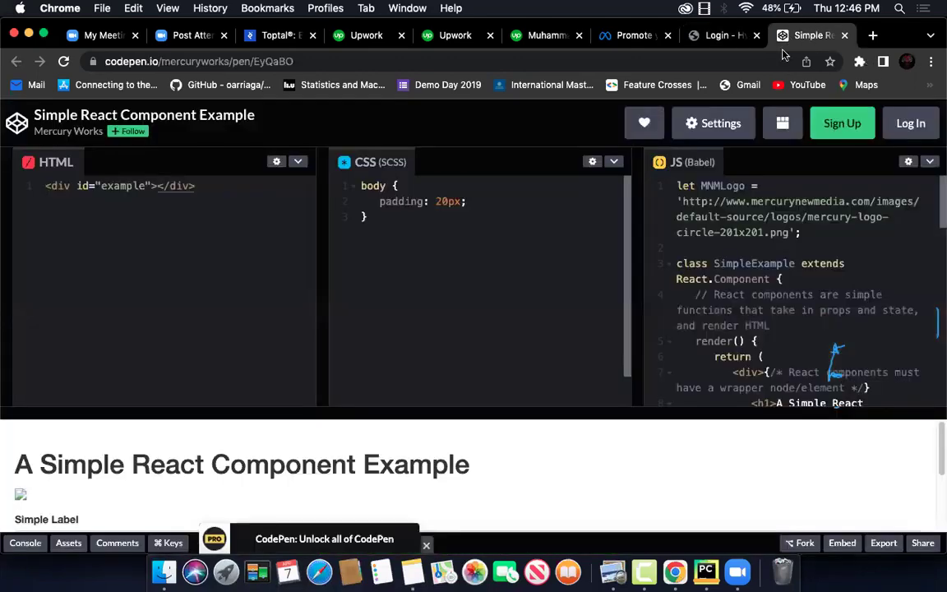
left_click(576, 61)
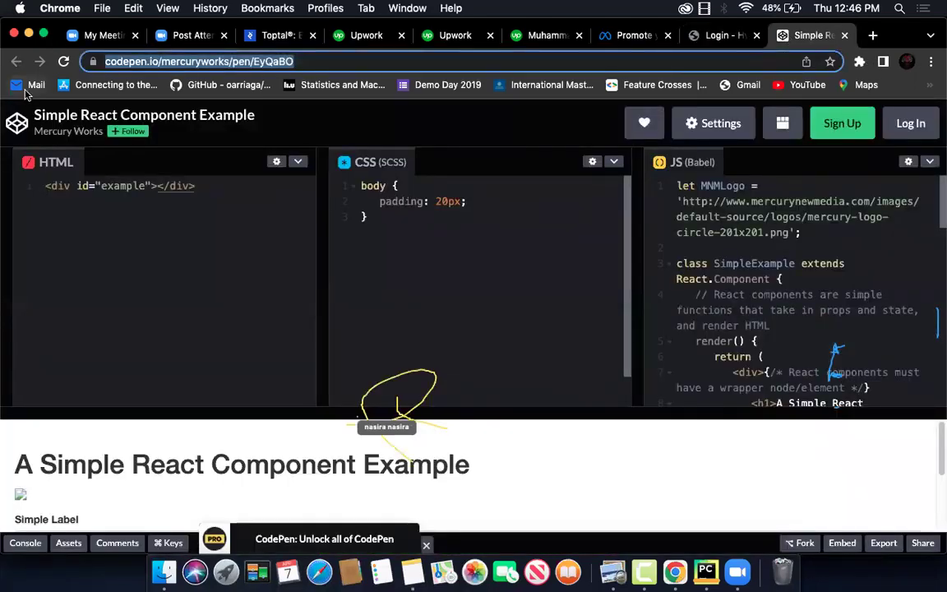
left_click(26, 91)
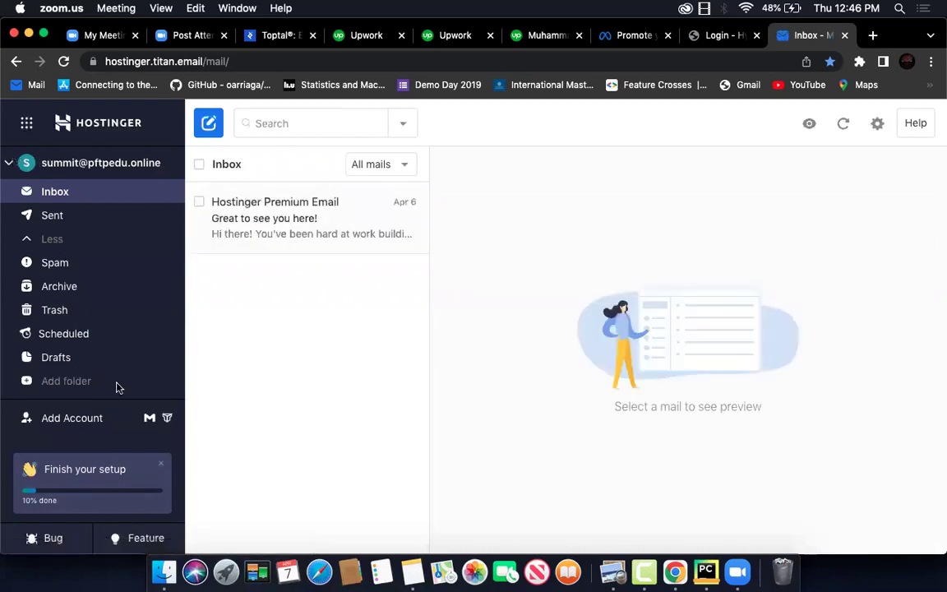
Log out of the current Hostinger webmail mailbox from the settings menu
left_click(28, 123)
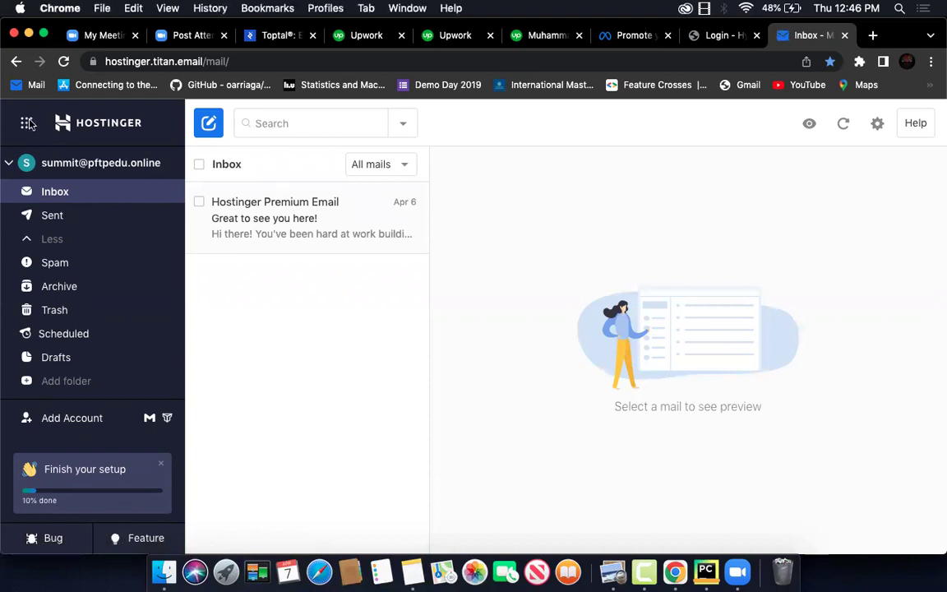
left_click(28, 123)
left_click(27, 123)
left_click(8, 163)
left_click(876, 124)
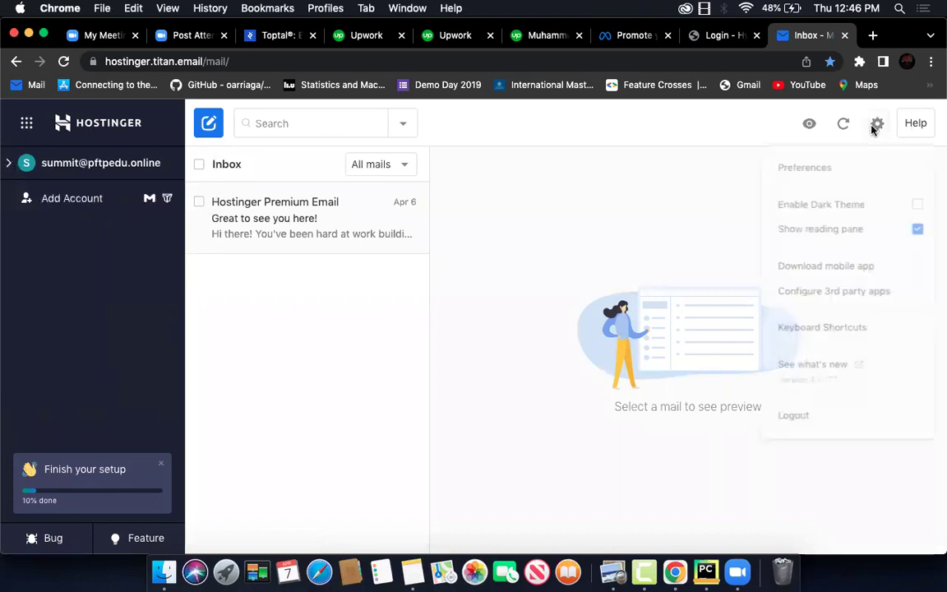
left_click(830, 440)
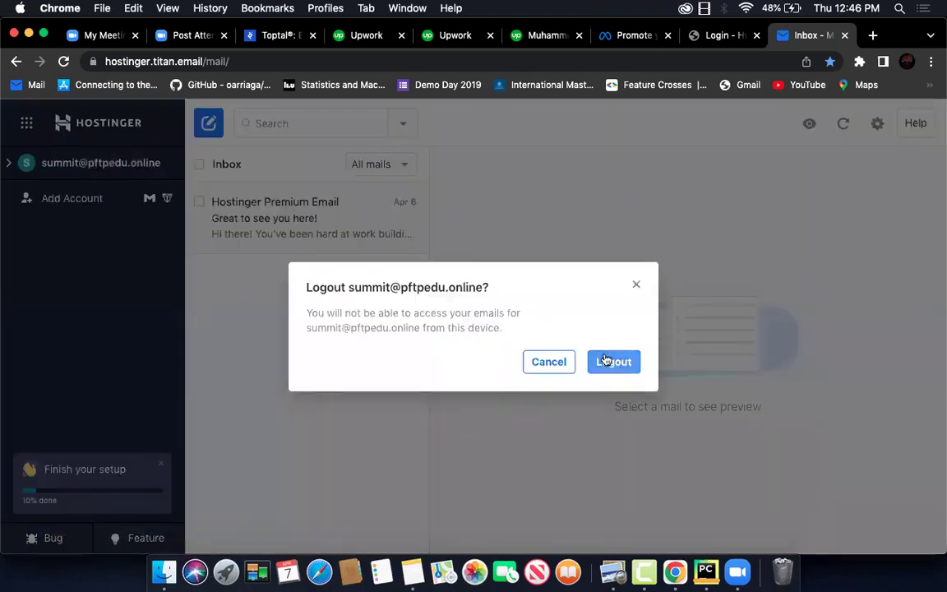
left_click(608, 362)
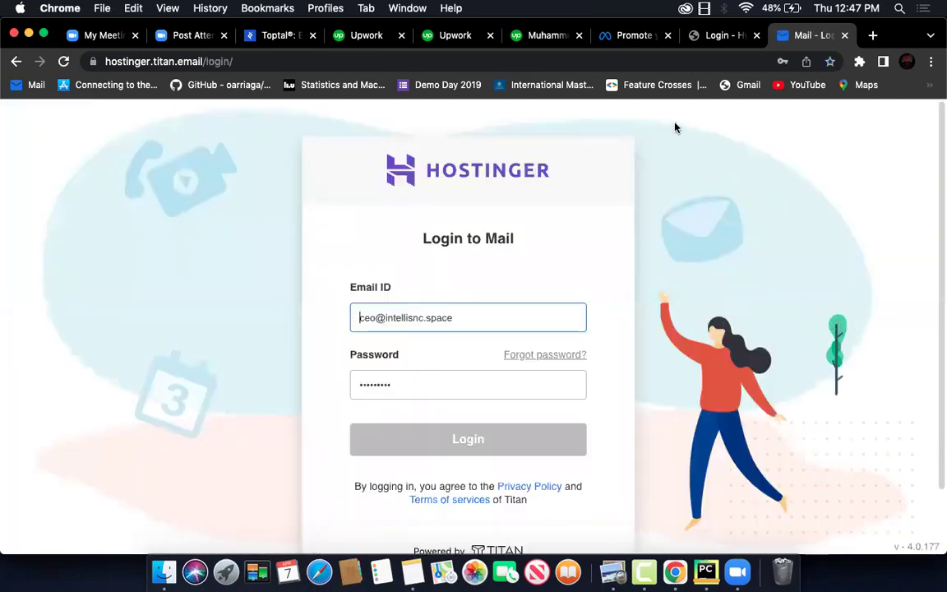
Sign in to the other mailbox using Chrome's saved credentials
left_click(475, 318)
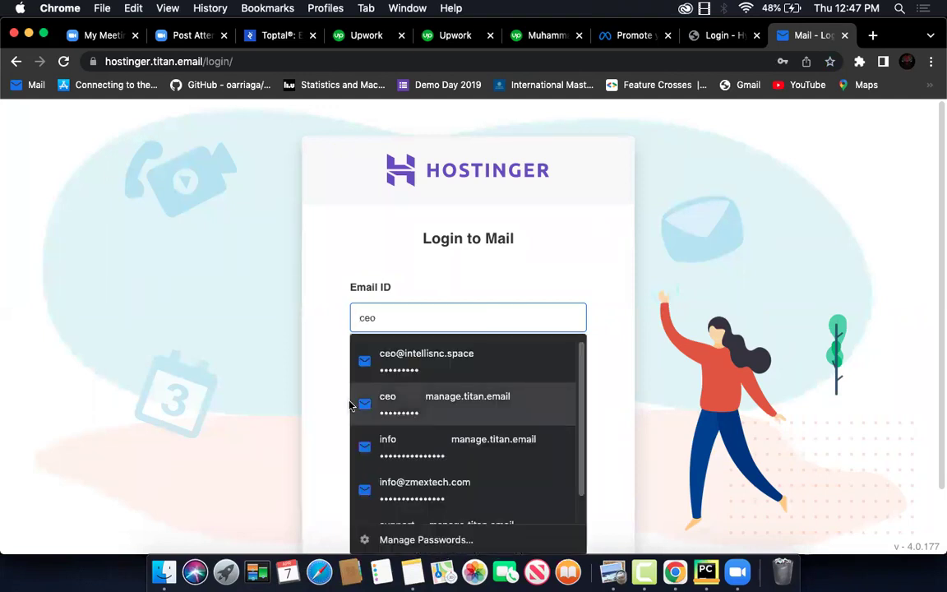
left_click(411, 359)
left_click(435, 445)
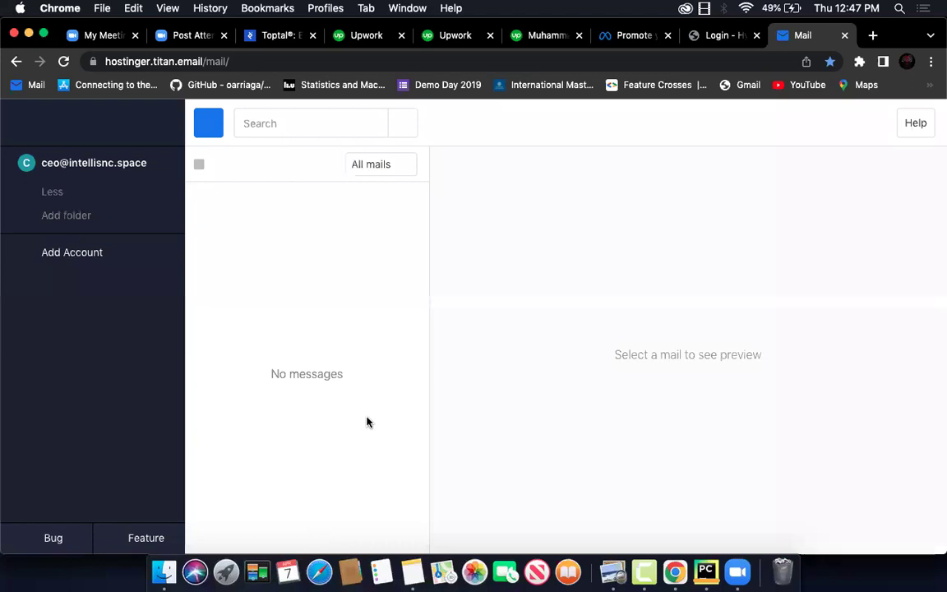
Open the Hyperwallet sandbox confirmation email in the Hostinger Webmail inbox
left_click(94, 163)
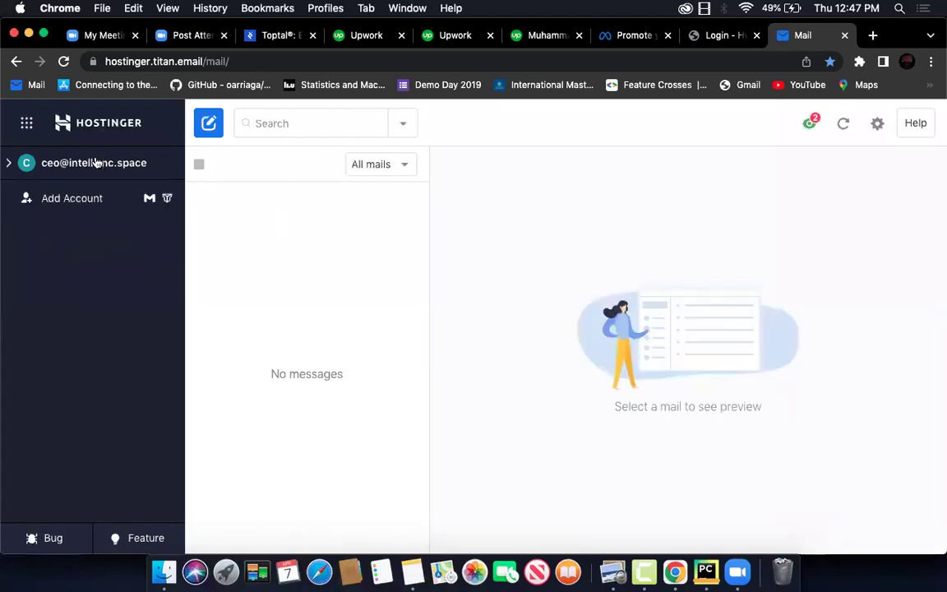
left_click(37, 168)
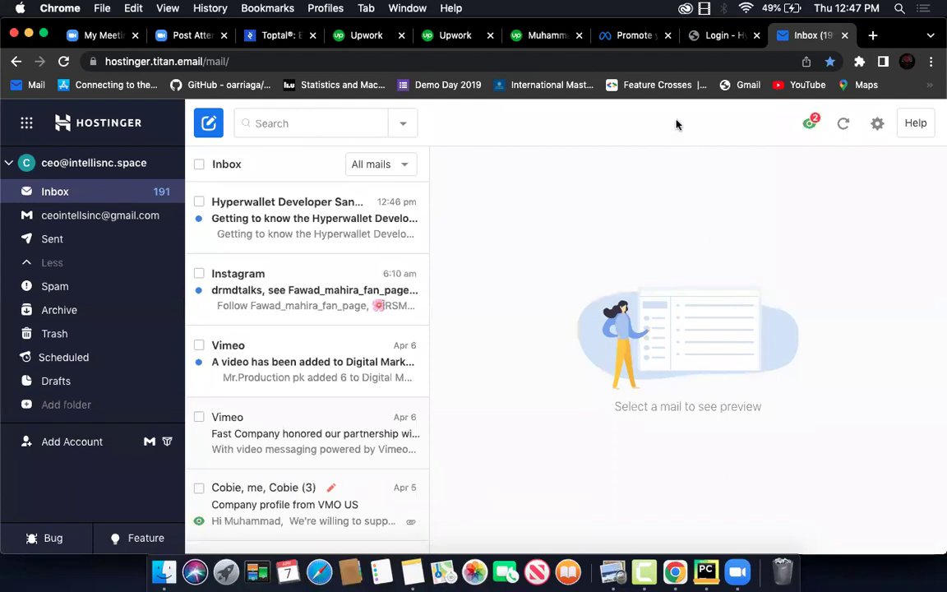
left_click(291, 218)
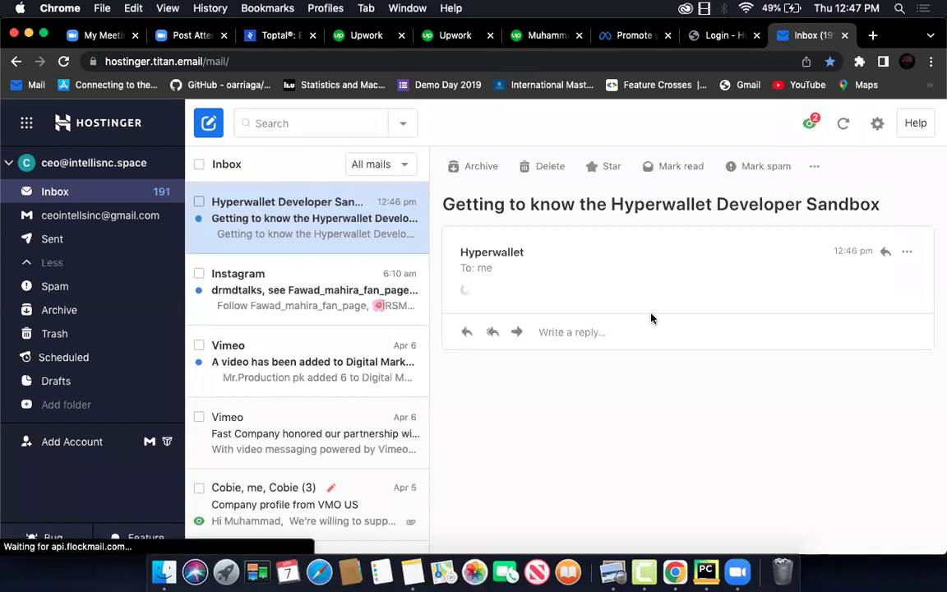
scroll(651, 318, "down", 3)
scroll(651, 319, "down", 2)
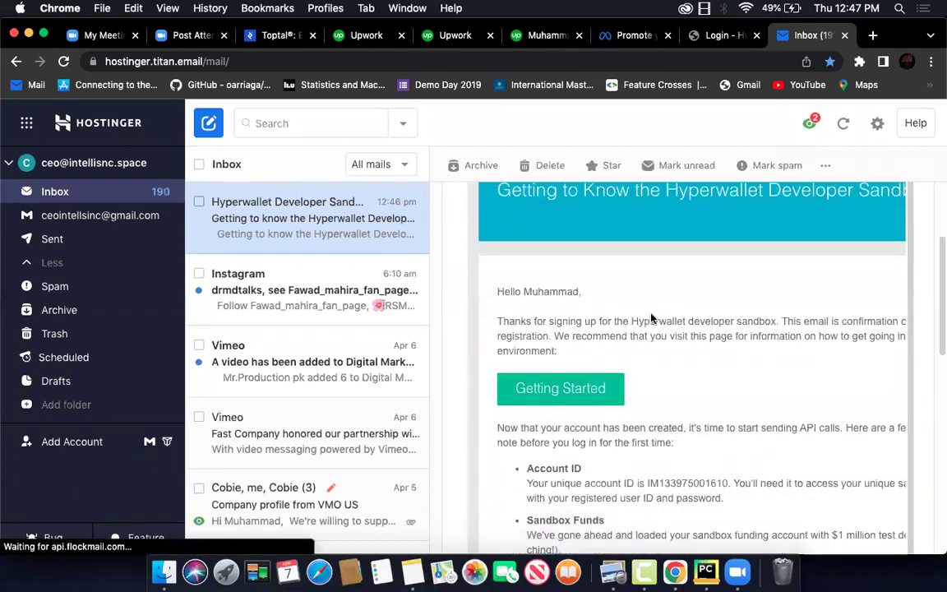
Open the email's Getting Started documentation page in a new tab, then return to the email
left_click(565, 391)
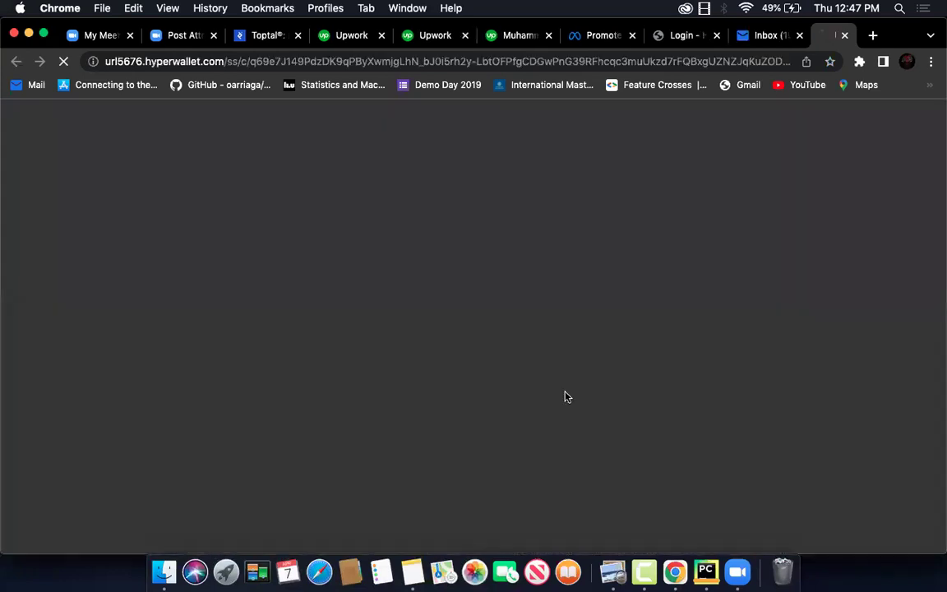
left_click(645, 38)
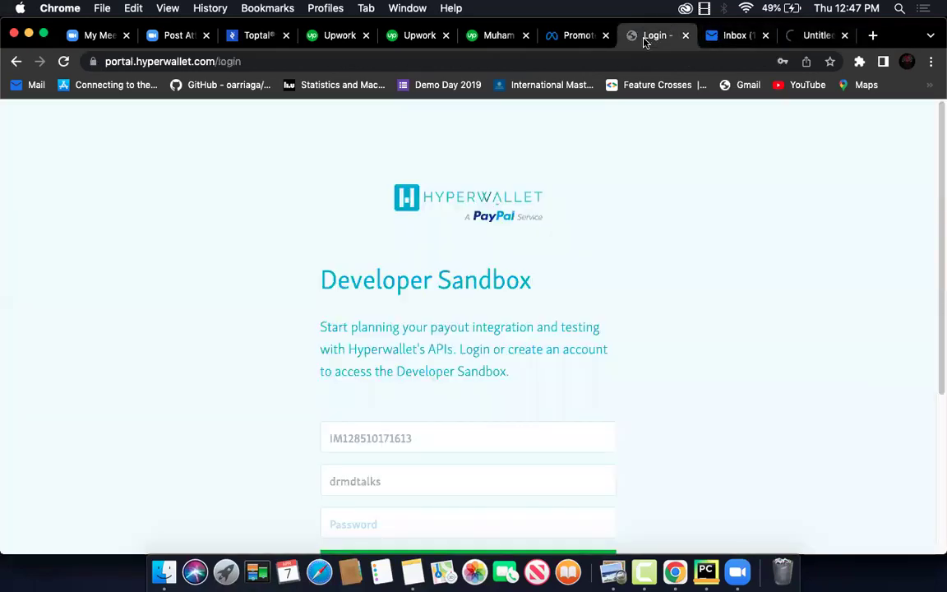
left_click(816, 36)
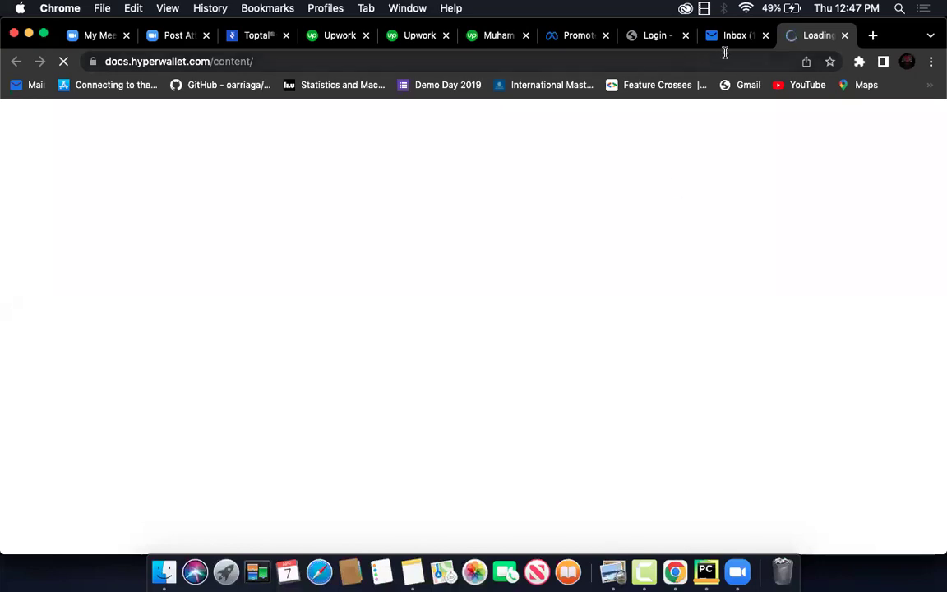
left_click(648, 37)
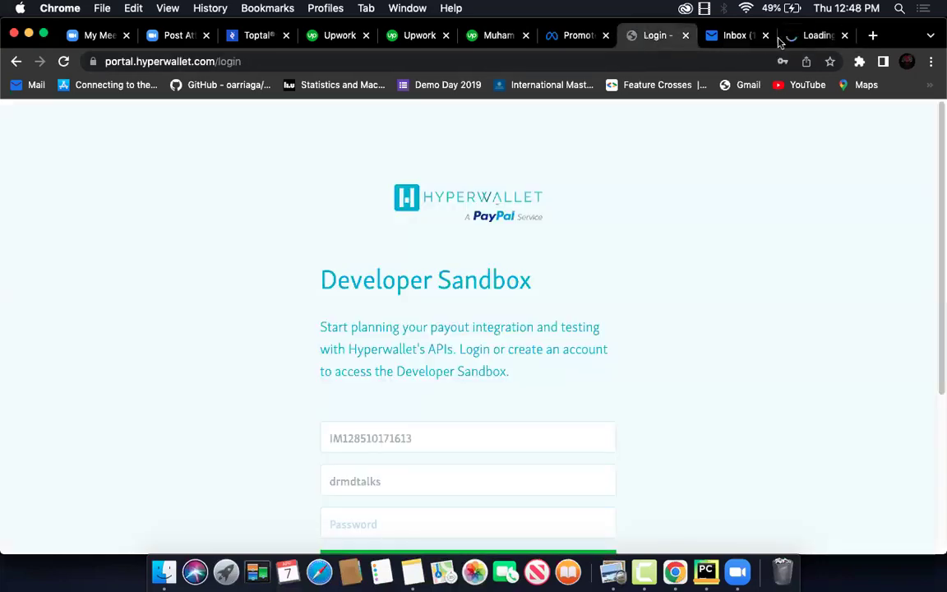
left_click(732, 37)
Copy the Account ID from the confirmation email
scroll(687, 395, "down", 3)
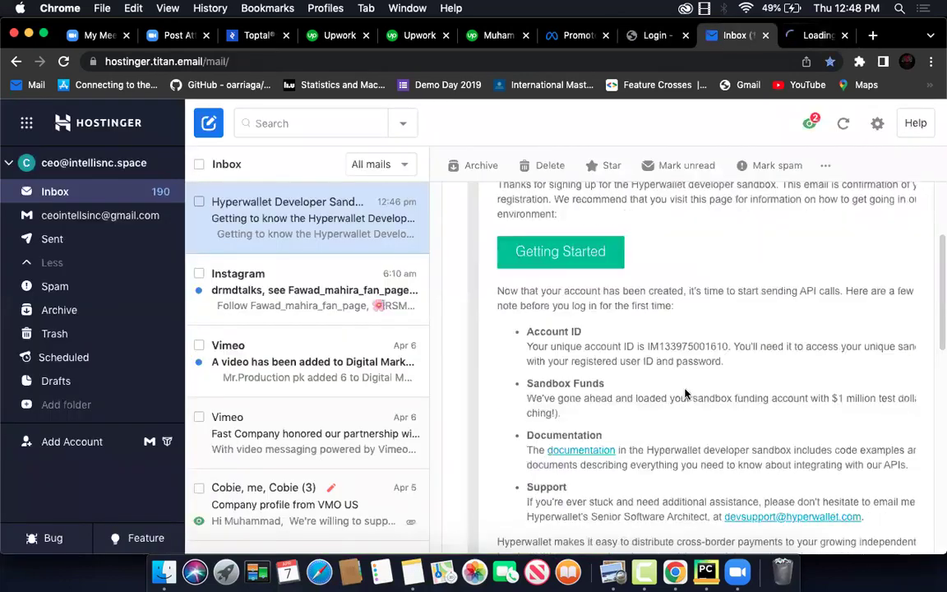
double_click(651, 346)
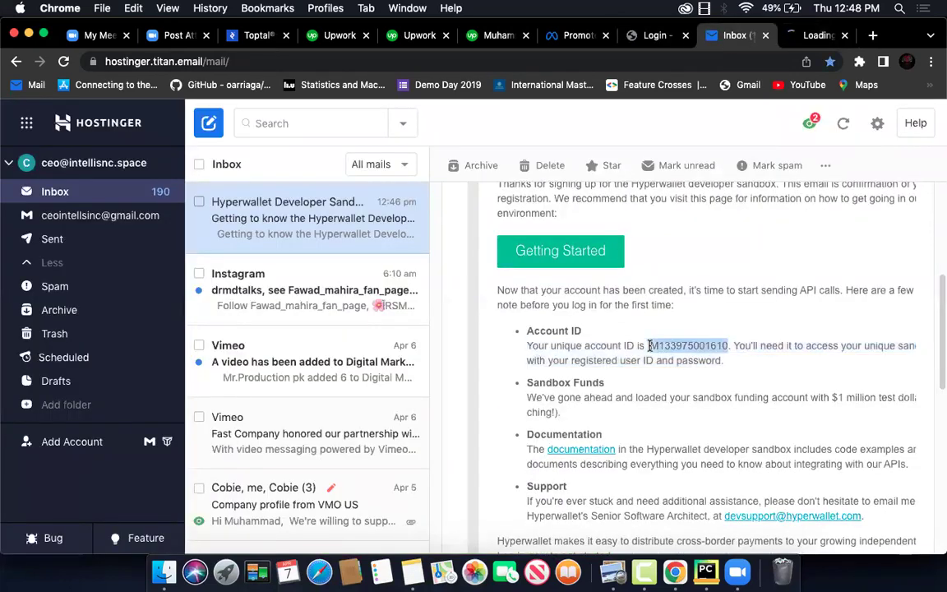
key("super+c")
key("super+c")
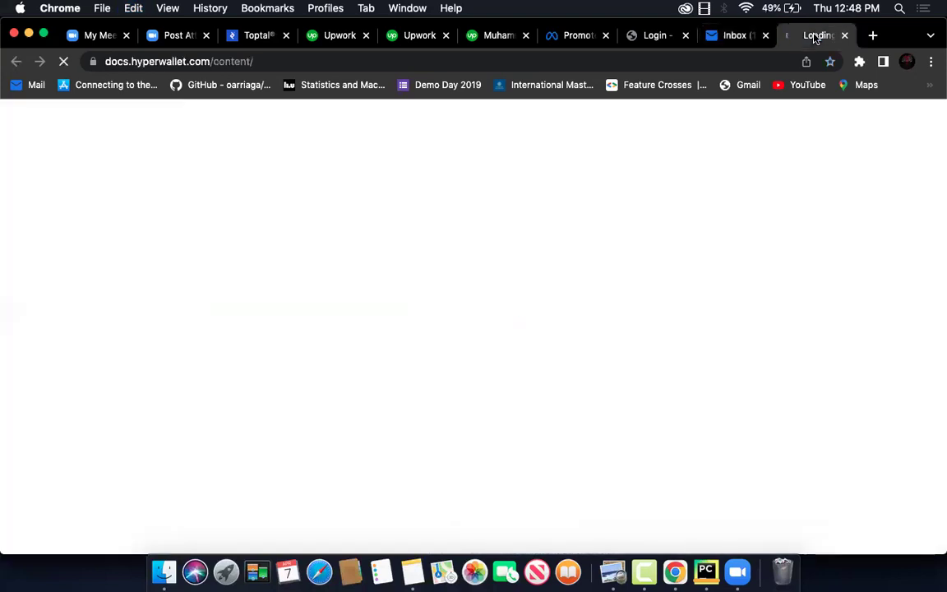
Paste the new Account ID into the sandbox login form's Account ID field
left_click(651, 35)
left_click(426, 438)
key("super+v")
key("super+a")
key("super+v")
Replace the old User ID with the new username and enter the account password
left_click(450, 484)
key("super+a")
key("BackSpace")
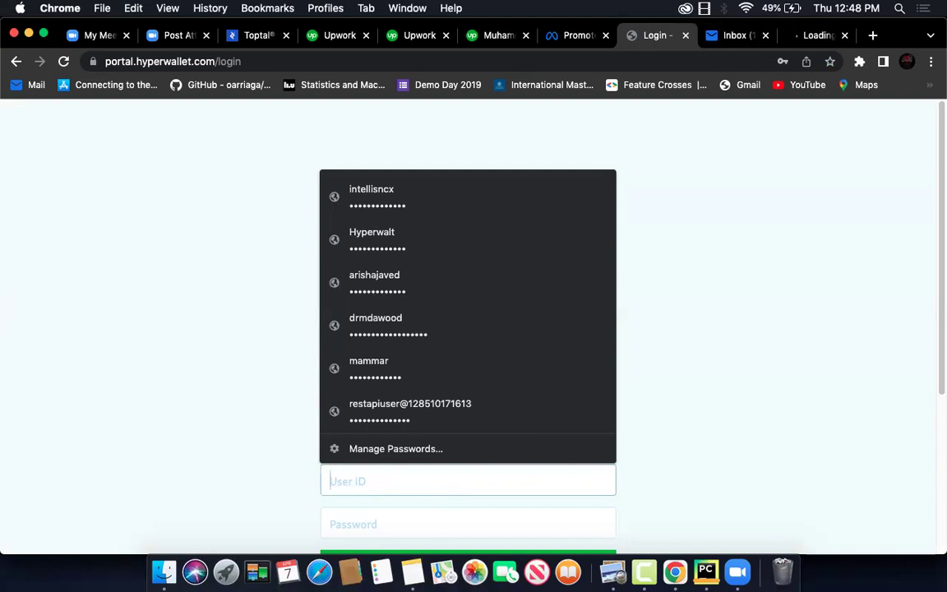
type("d")
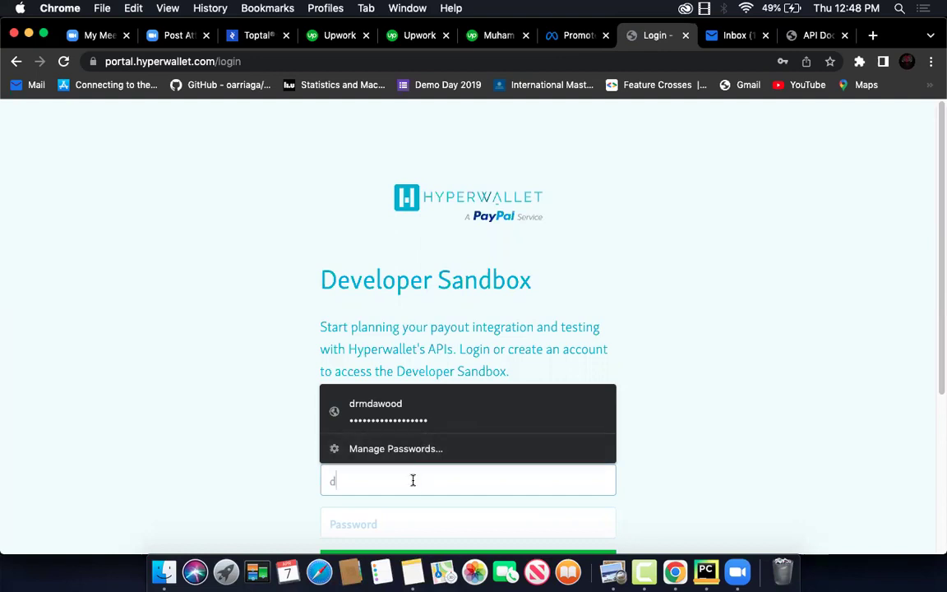
type("rmdtalks")
key("Tab")
type("*********")
Go to the Create a Sandbox Account sign-up page
scroll(675, 410, "down", 5)
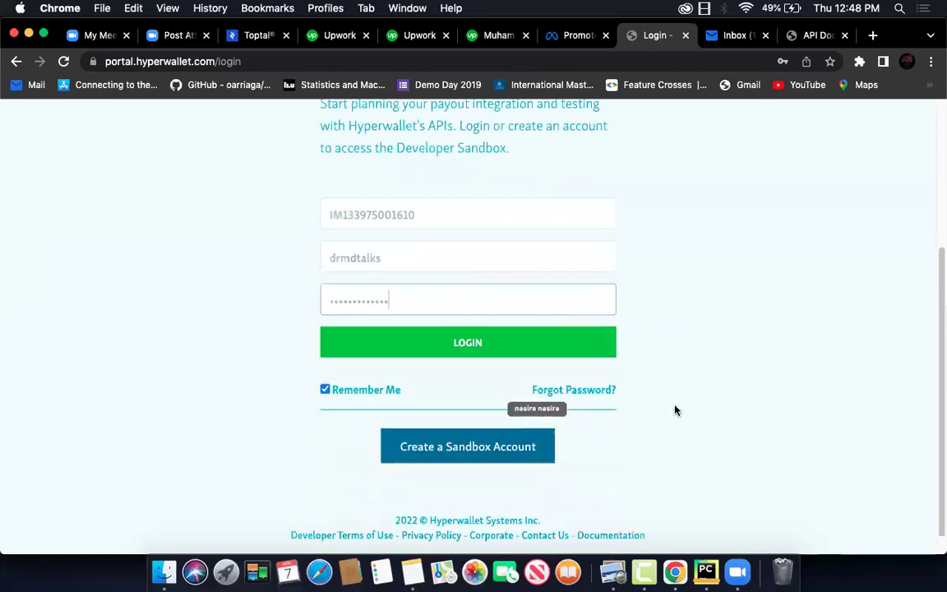
left_click(509, 427)
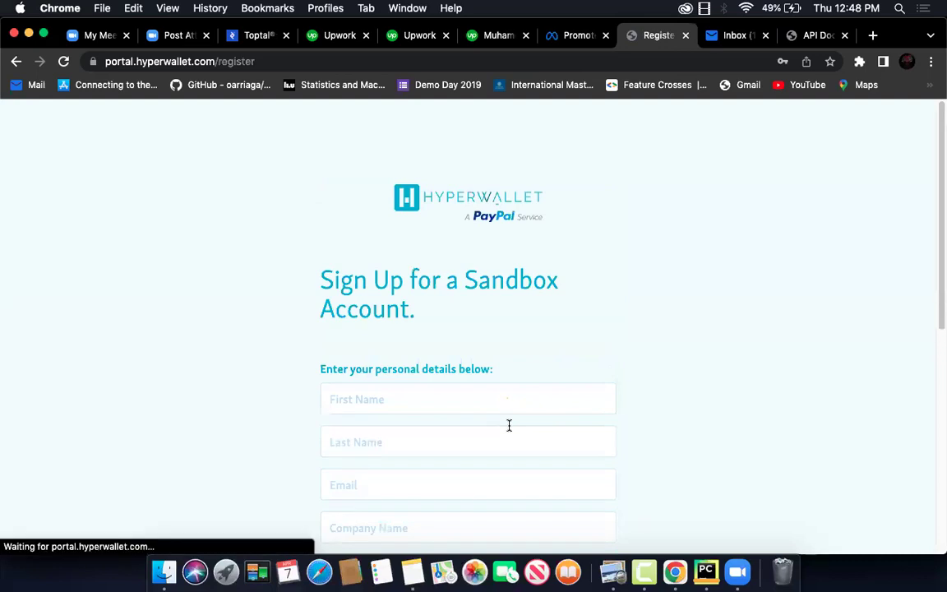
scroll(508, 425, "down", 10)
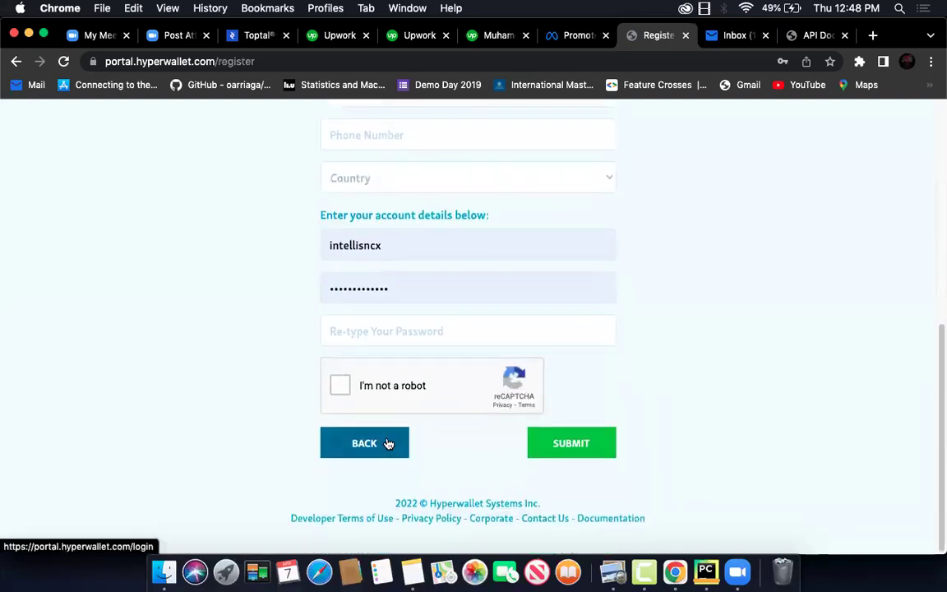
Return to the sandbox login page and replace the Account ID with the new one
left_click(392, 442)
scroll(491, 350, "down", 5)
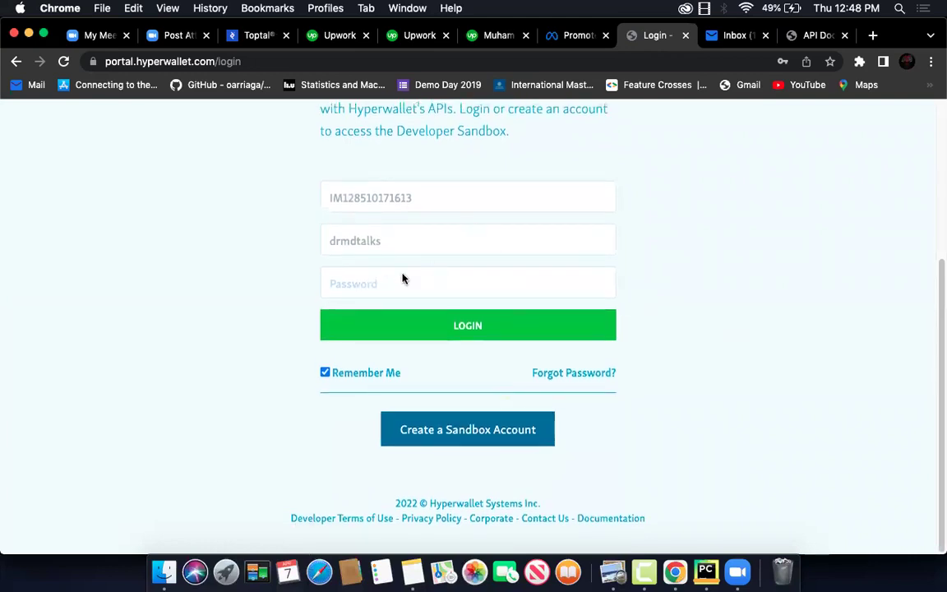
left_click(436, 198)
key("super+a")
key("BackSpace")
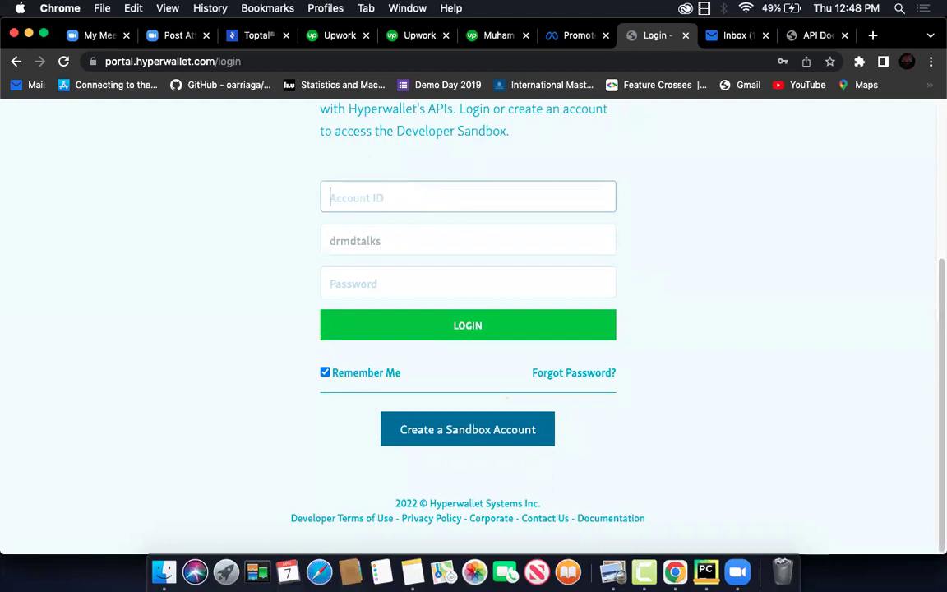
key("super+v")
Fill in the saved login for the new account and log in to view the Dashboard
key("Tab")
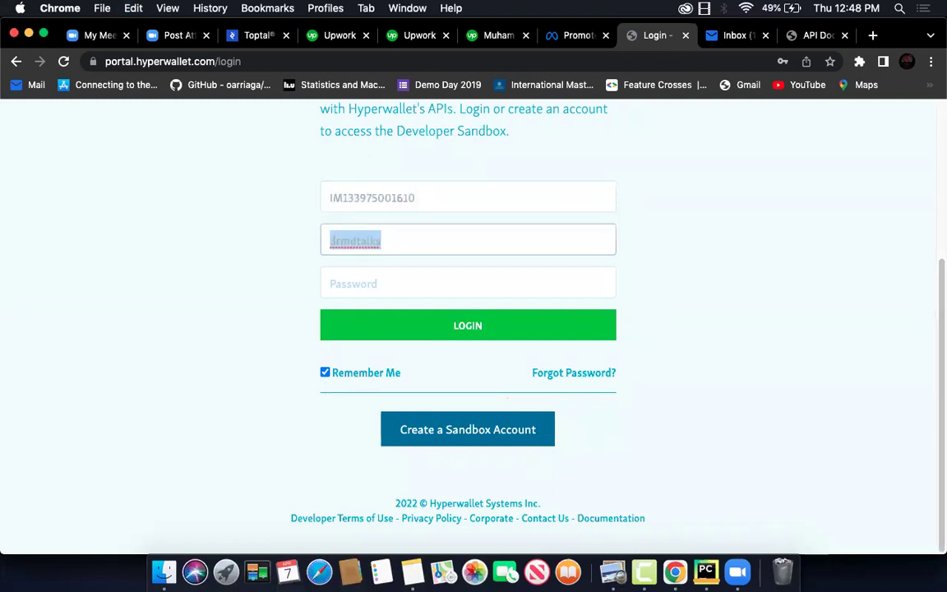
type("inte")
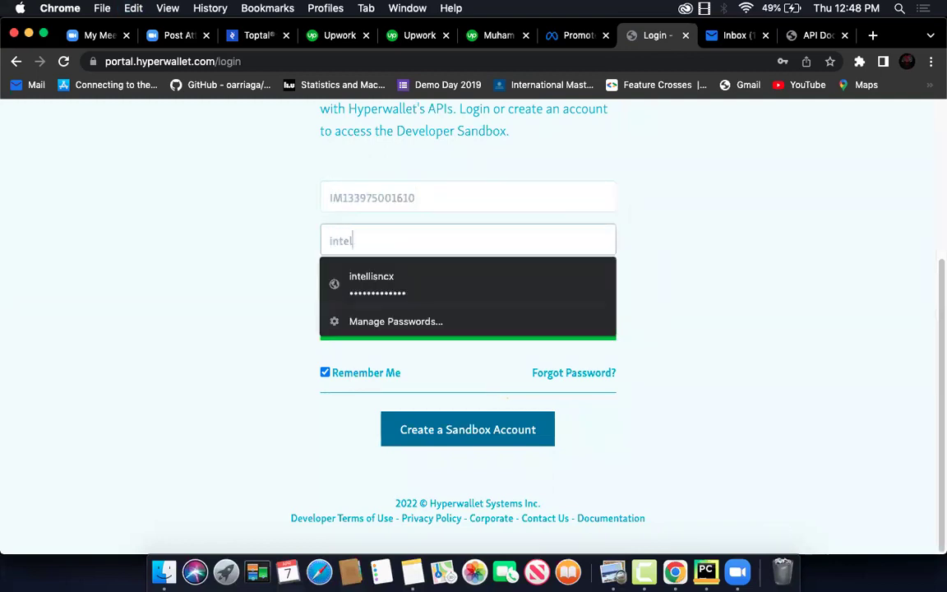
type("l")
key("Down")
key("Return")
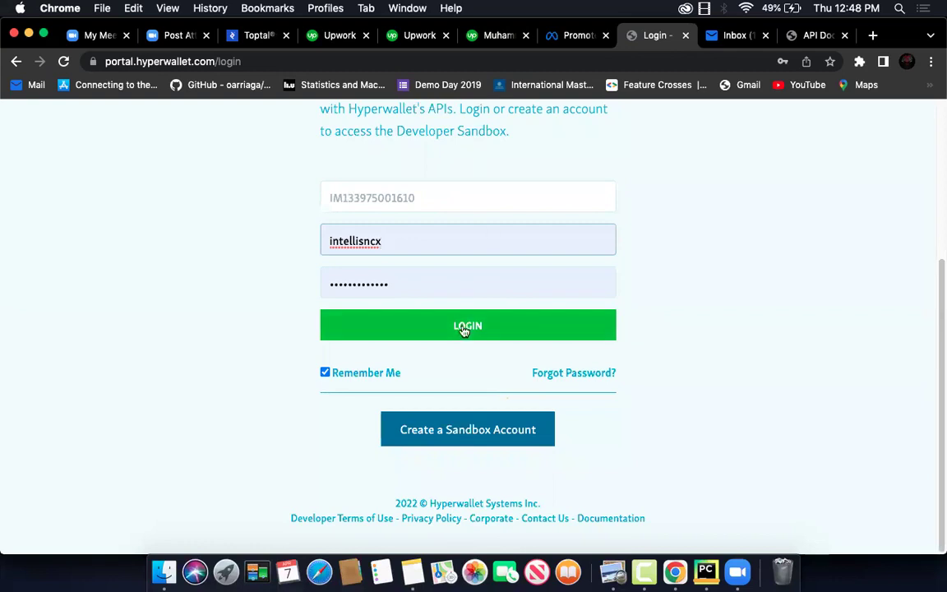
left_click(462, 328)
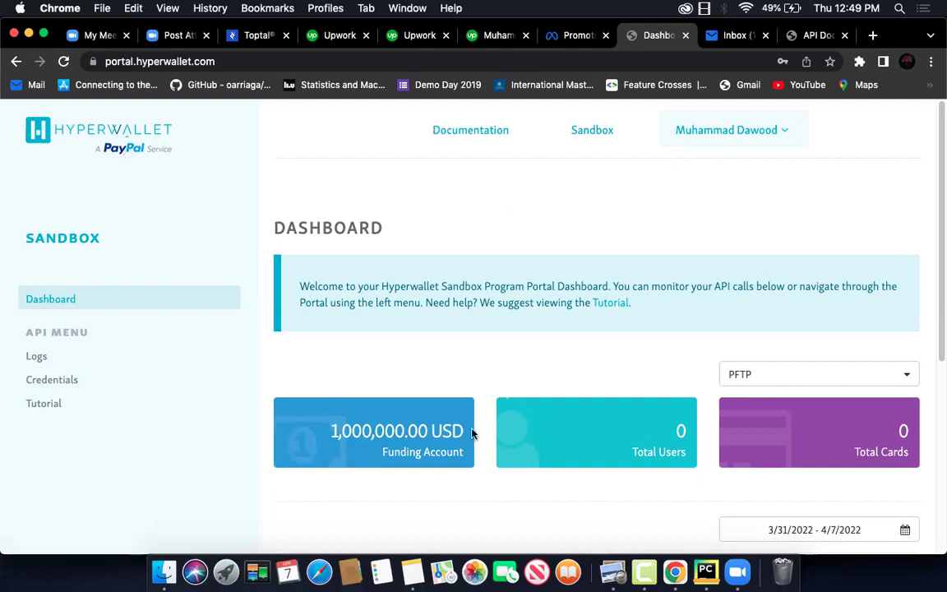
scroll(618, 407, "down", 5)
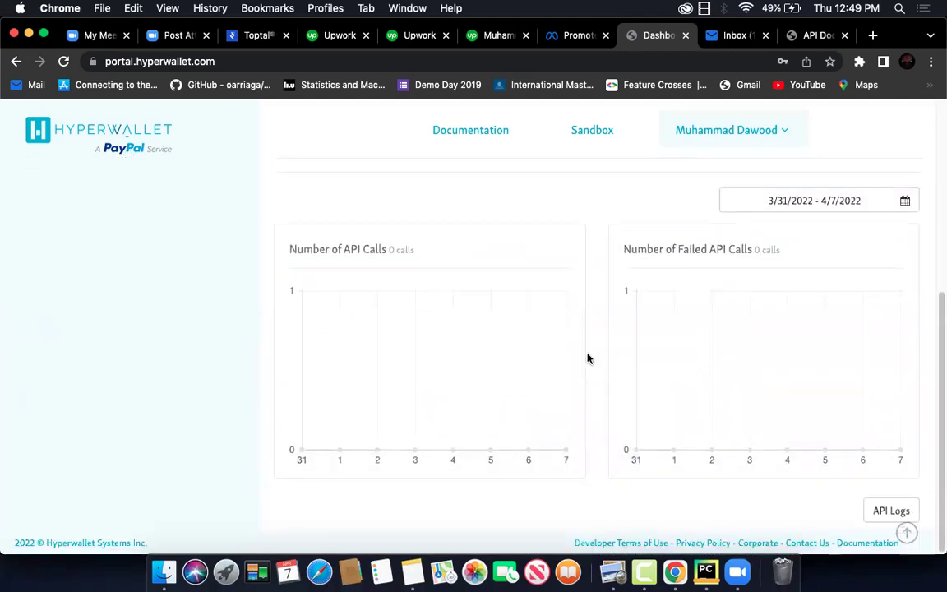